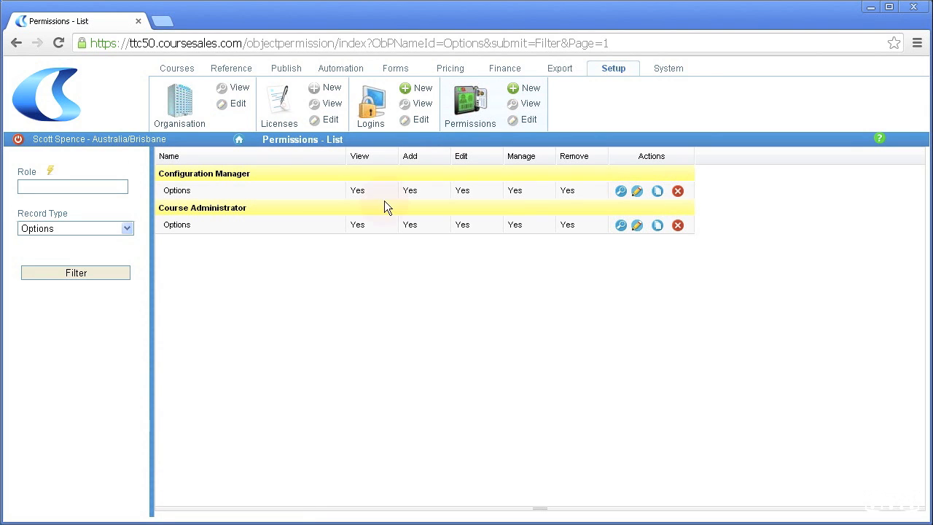
# Log out of the current session and log back in with the prefilled account credentials.
pyautogui.click(18, 139)
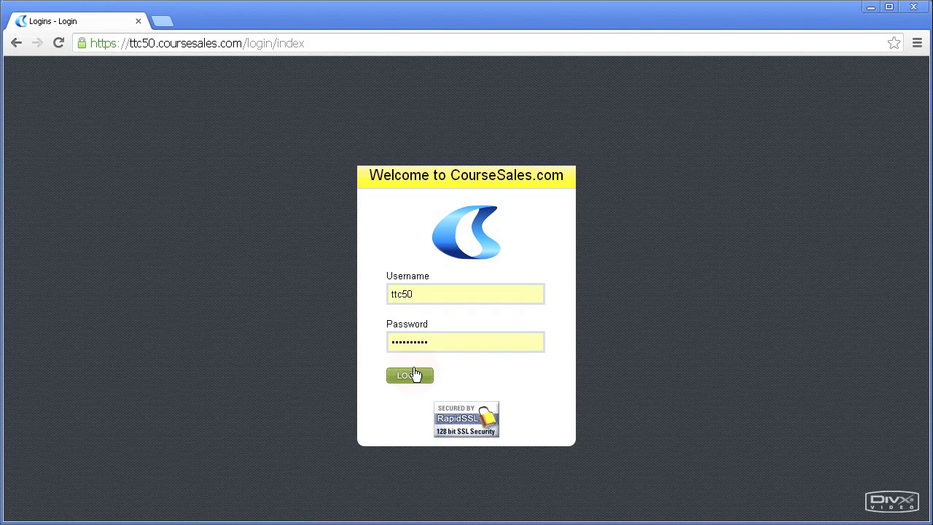
pyautogui.click(417, 379)
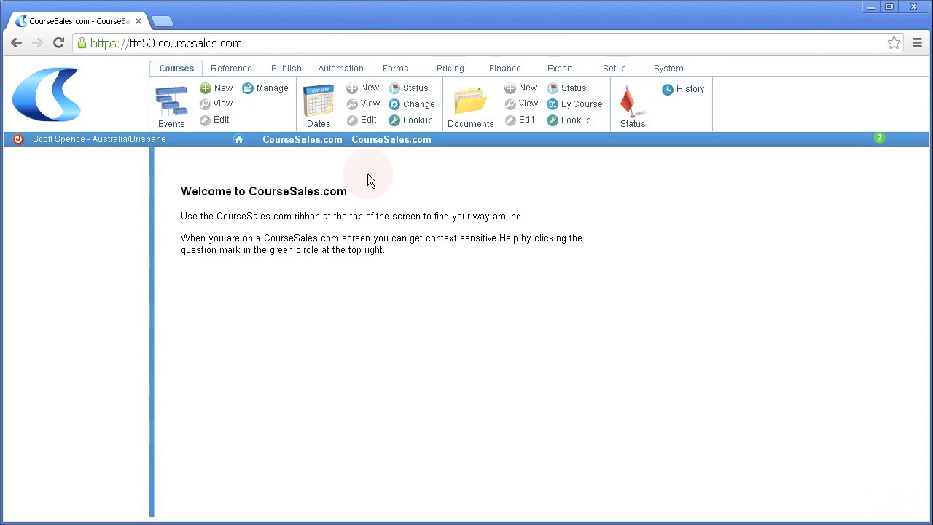
# Open the tree view of the Course Categories option from the active publishing options list.
pyautogui.click(288, 71)
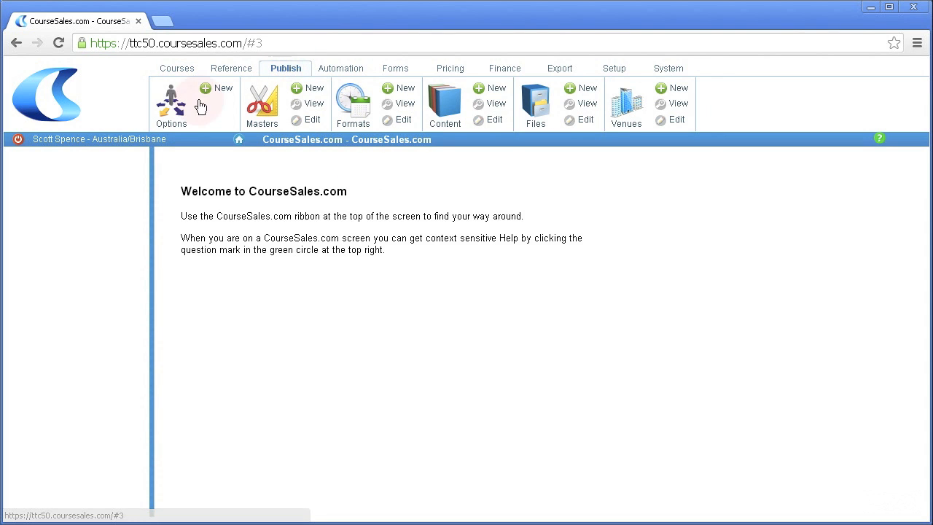
pyautogui.click(172, 94)
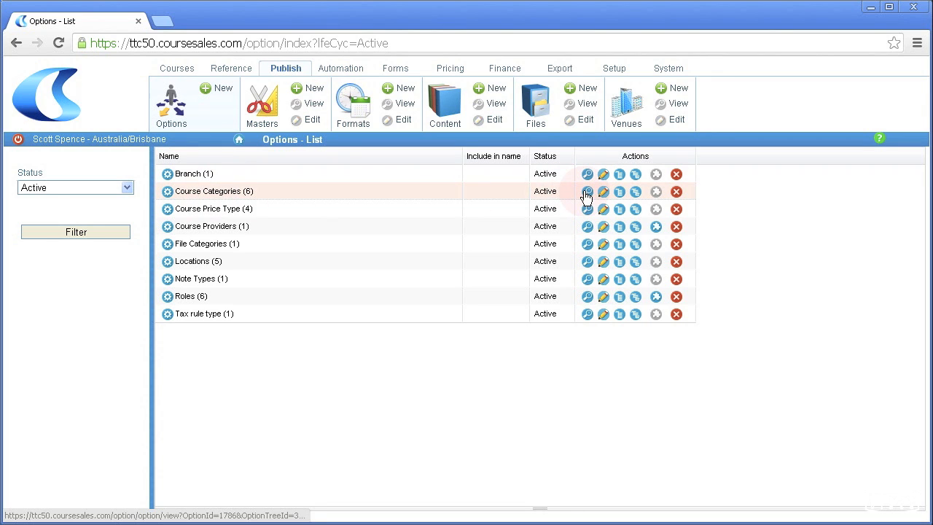
pyautogui.click(636, 193)
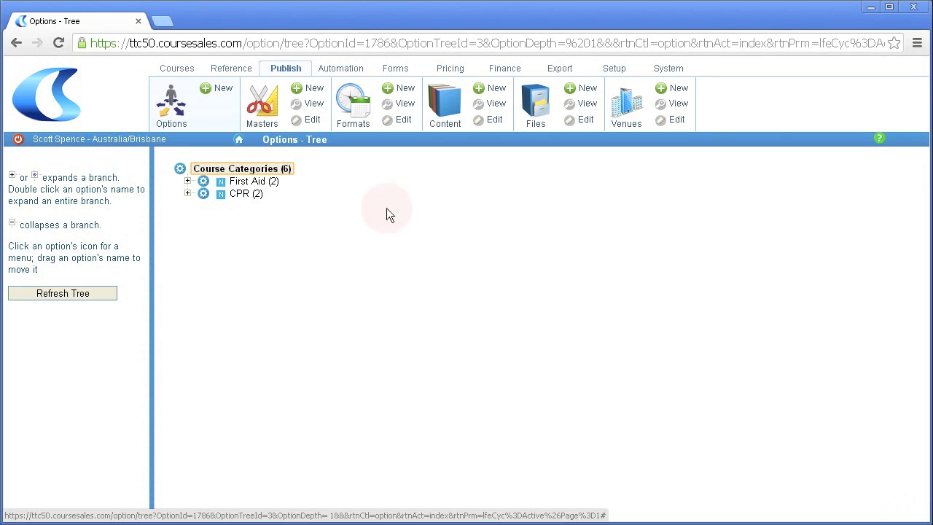
# Add a course category named Emergency Response with Active status before the CPR node.
pyautogui.click(203, 194)
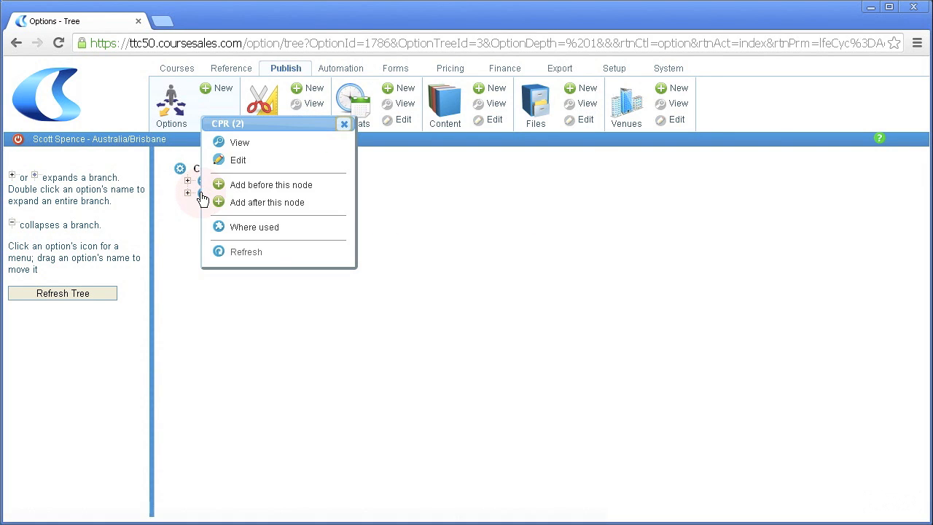
pyautogui.click(252, 186)
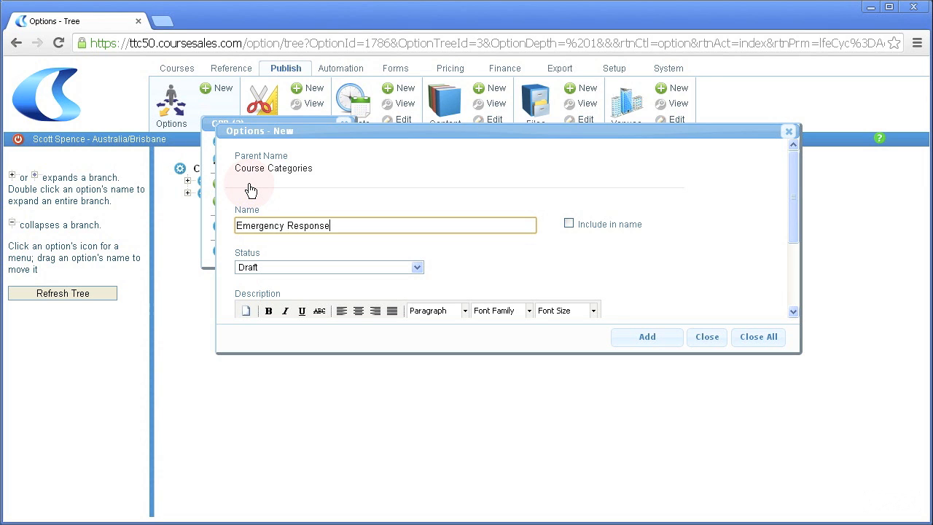
pyautogui.click(269, 267)
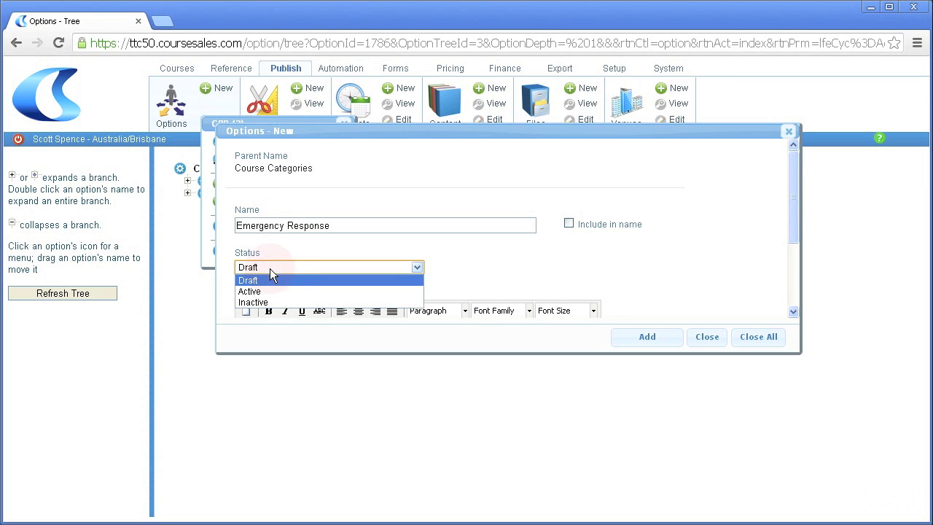
pyautogui.click(271, 291)
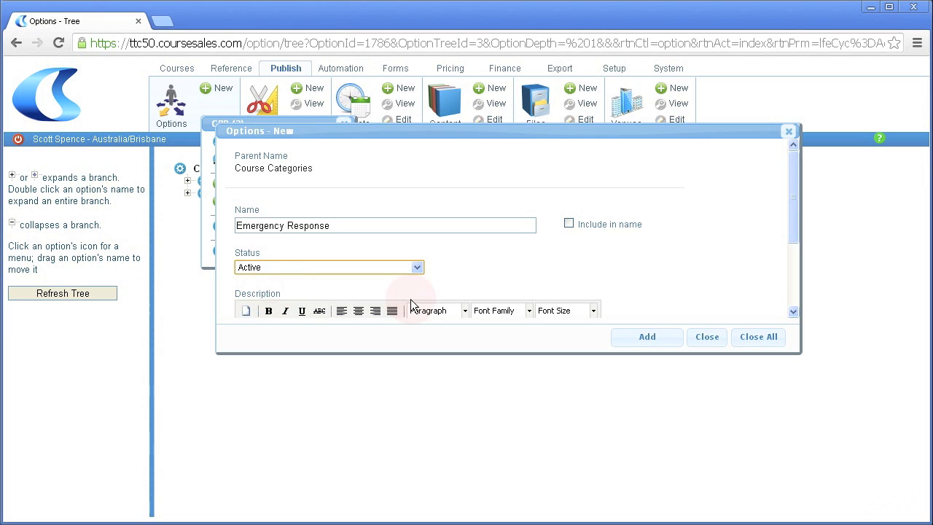
pyautogui.click(643, 336)
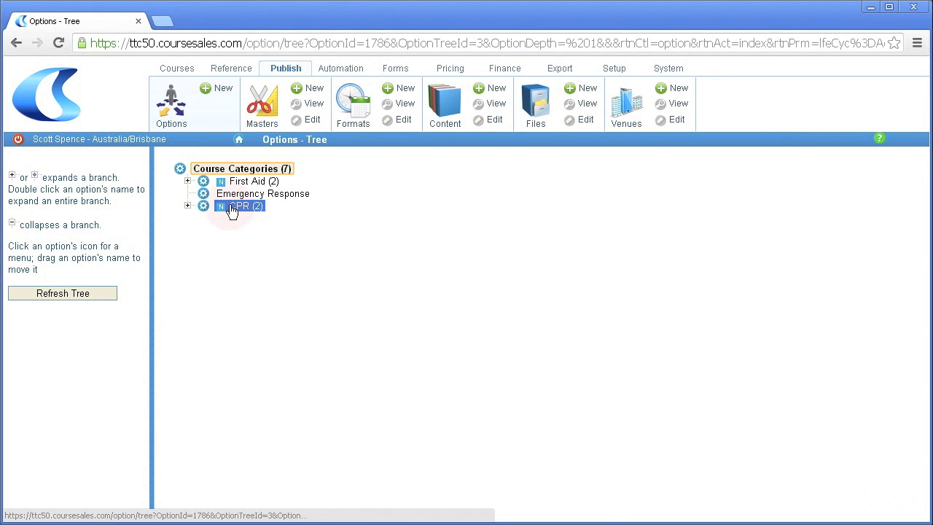
# Add a child option named Basics with Active status under Emergency Response.
pyautogui.click(203, 194)
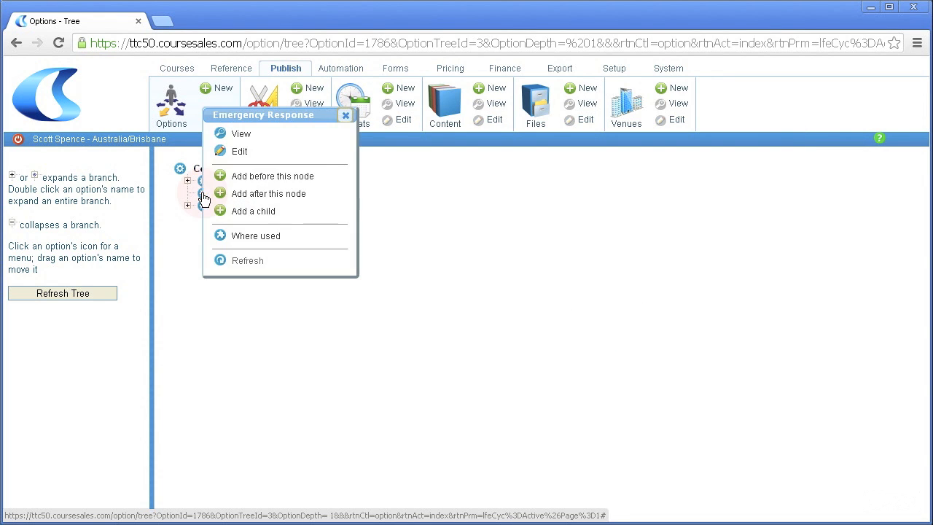
pyautogui.click(245, 216)
pyautogui.click(255, 212)
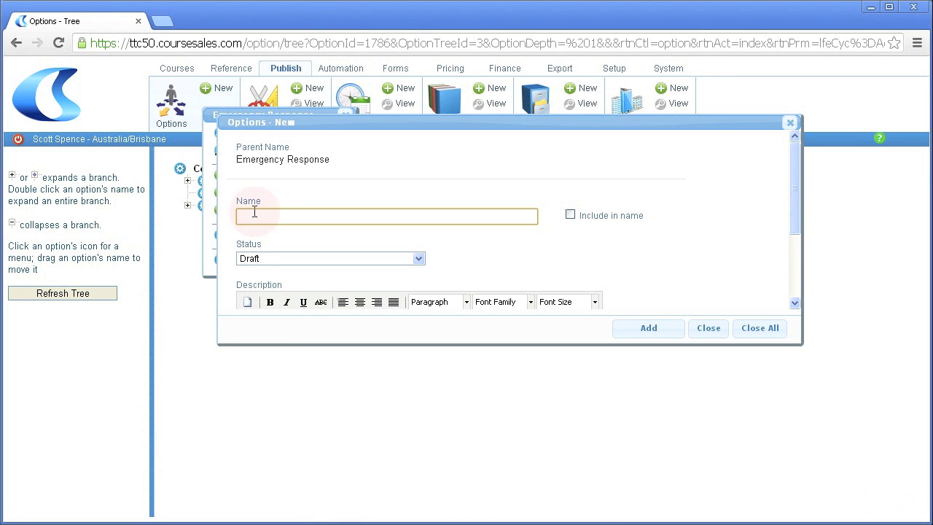
pyautogui.write('Basics')
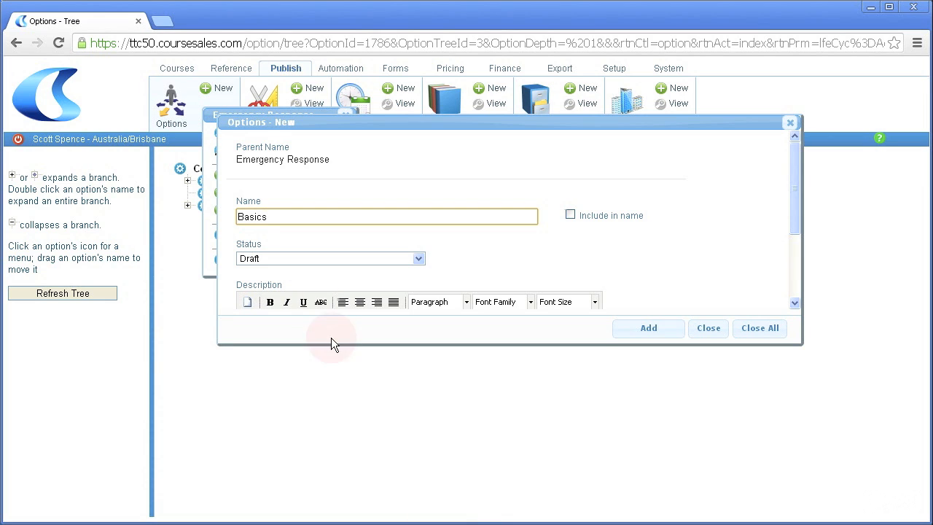
pyautogui.click(323, 260)
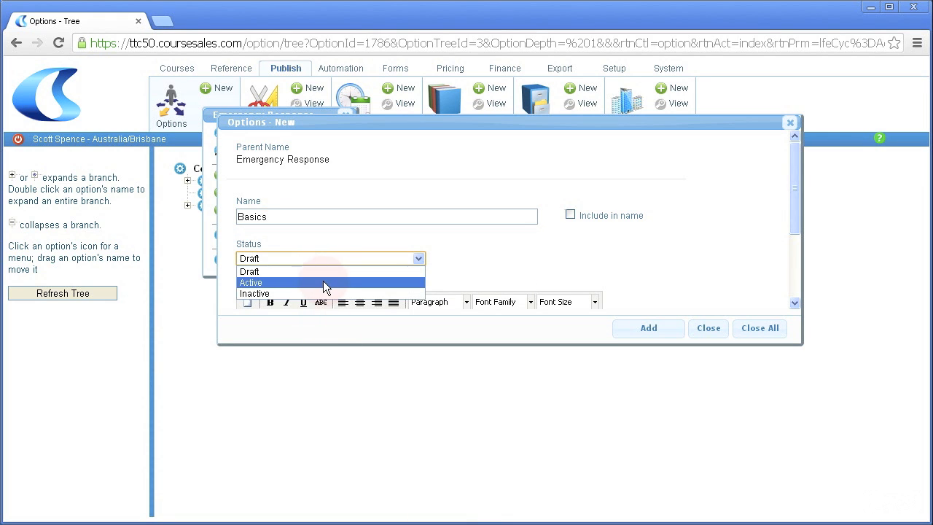
pyautogui.click(323, 282)
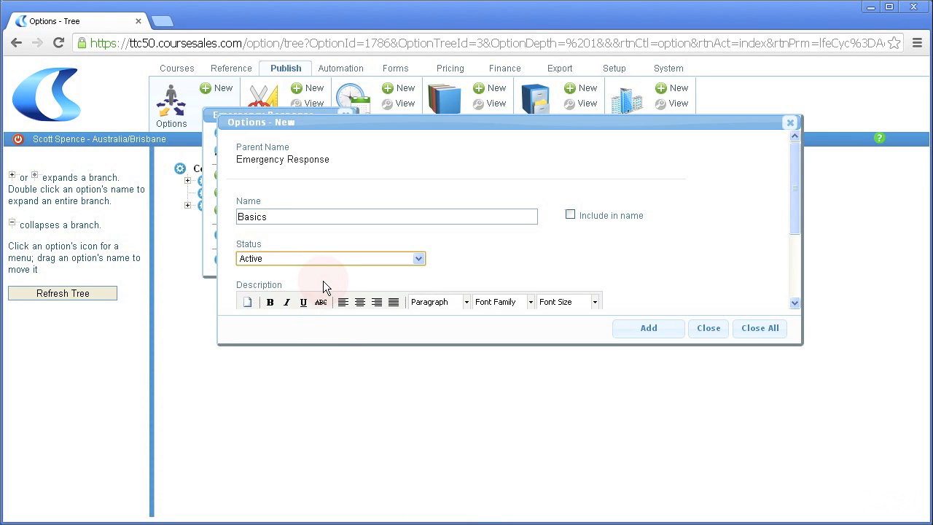
pyautogui.click(644, 329)
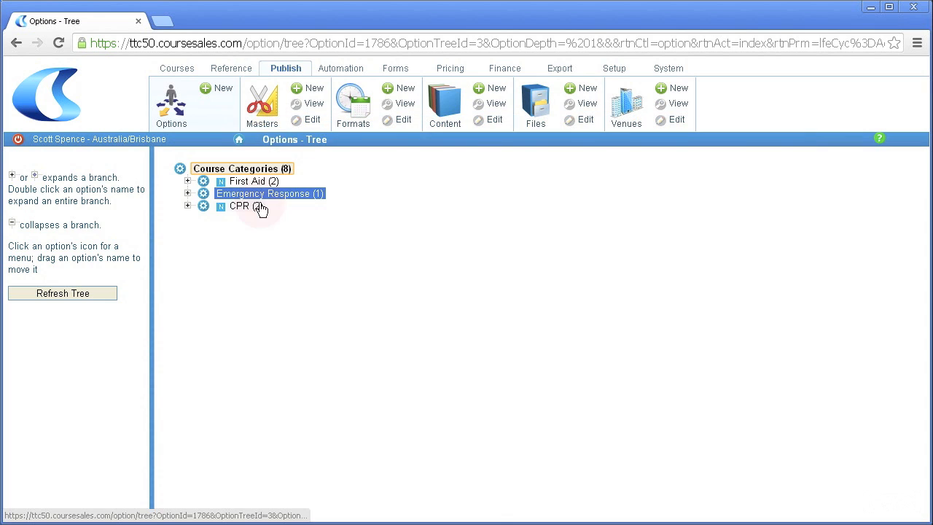
# Add an option named Advanced with Active status after Basics in the Emergency Response branch.
pyautogui.click(188, 195)
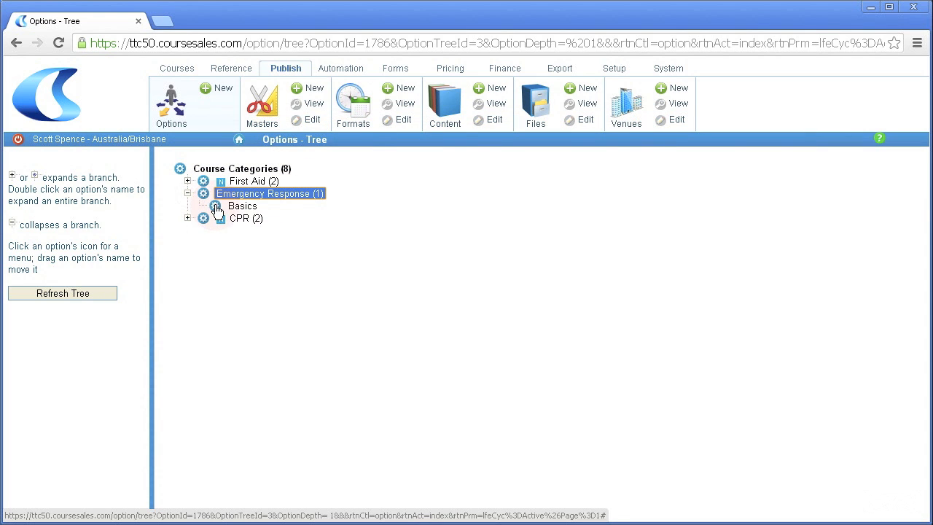
pyautogui.click(213, 205)
pyautogui.click(261, 208)
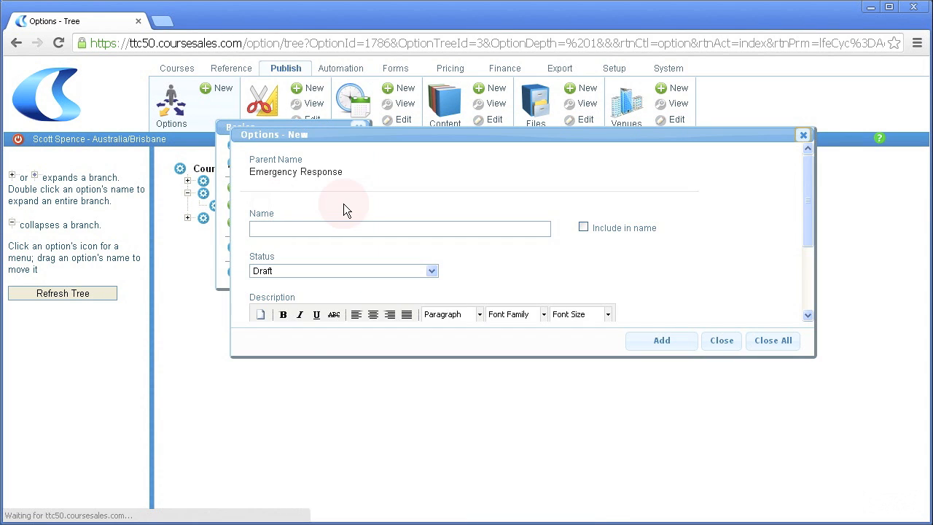
pyautogui.click(350, 225)
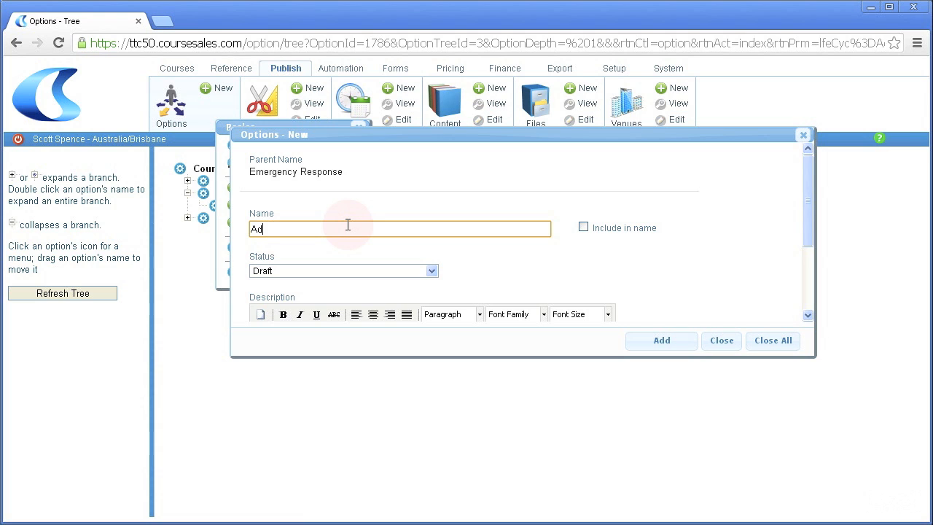
pyautogui.write('Advanced')
pyautogui.click(341, 271)
pyautogui.click(339, 294)
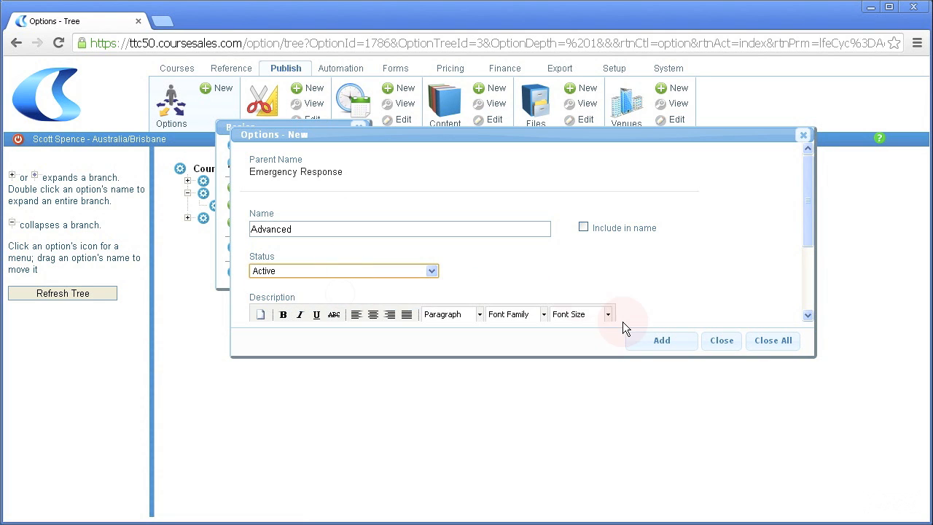
pyautogui.click(651, 340)
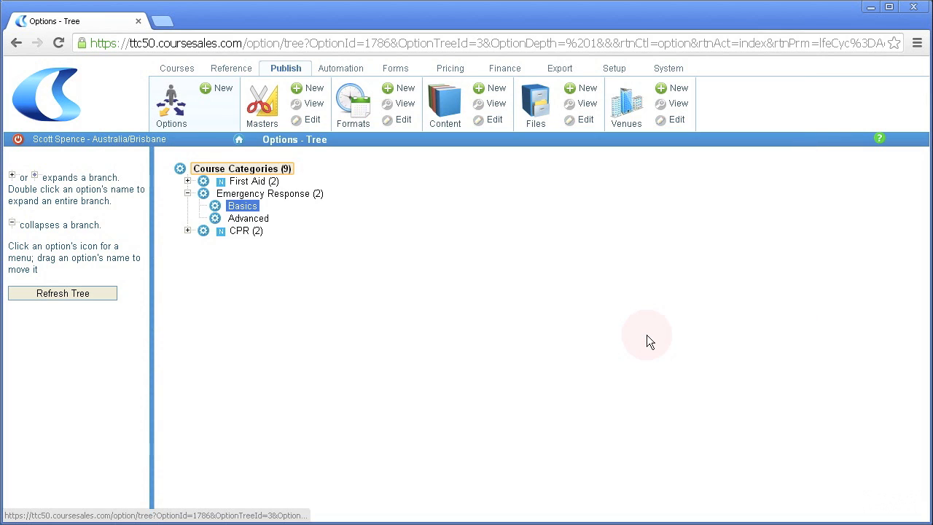
# Check how the new categories are listed among the Course Category choices of a new content record, and go back without adding it.
pyautogui.click(478, 88)
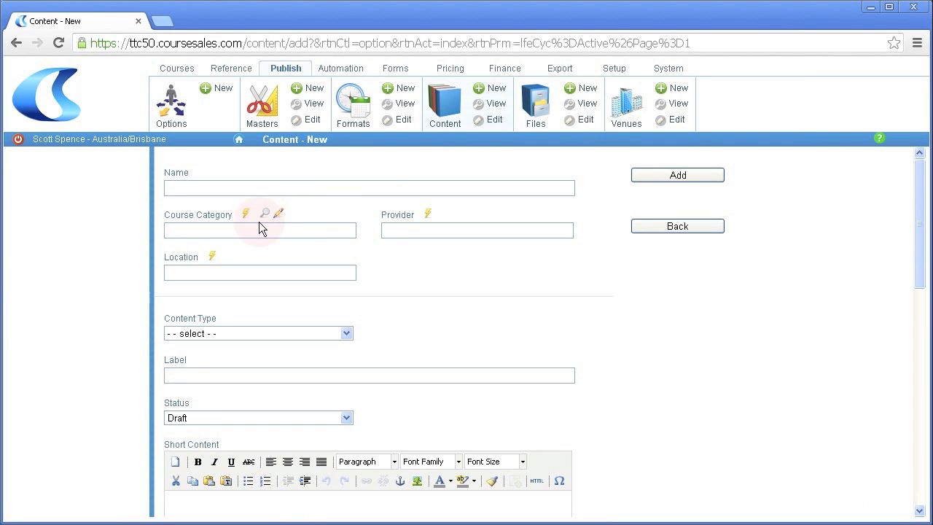
pyautogui.click(245, 218)
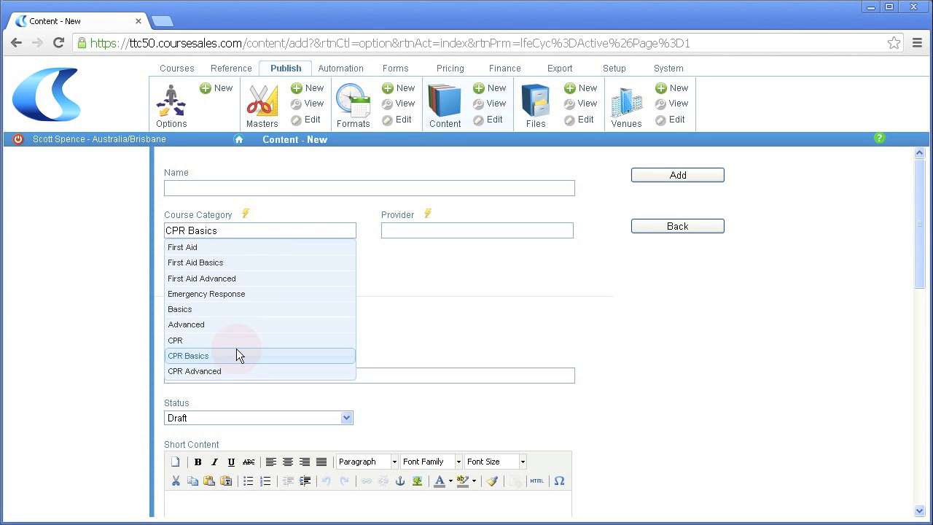
pyautogui.click(657, 230)
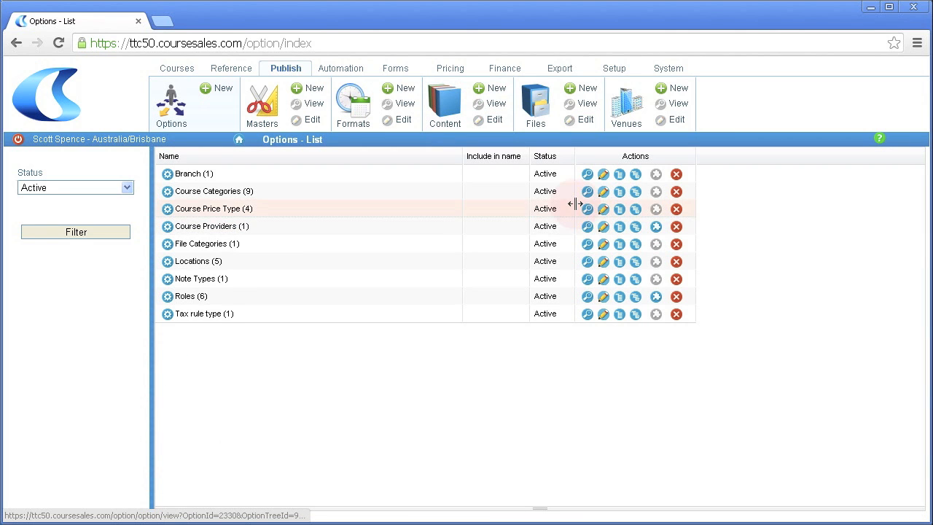
# Enable Include in name for the Emergency Response node in the Course Categories tree and save it.
pyautogui.click(636, 195)
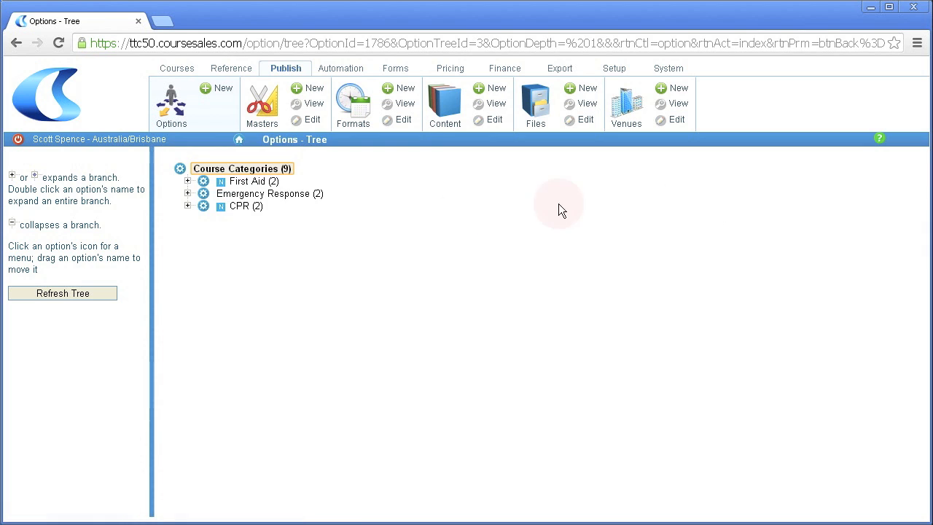
pyautogui.click(187, 194)
pyautogui.click(203, 193)
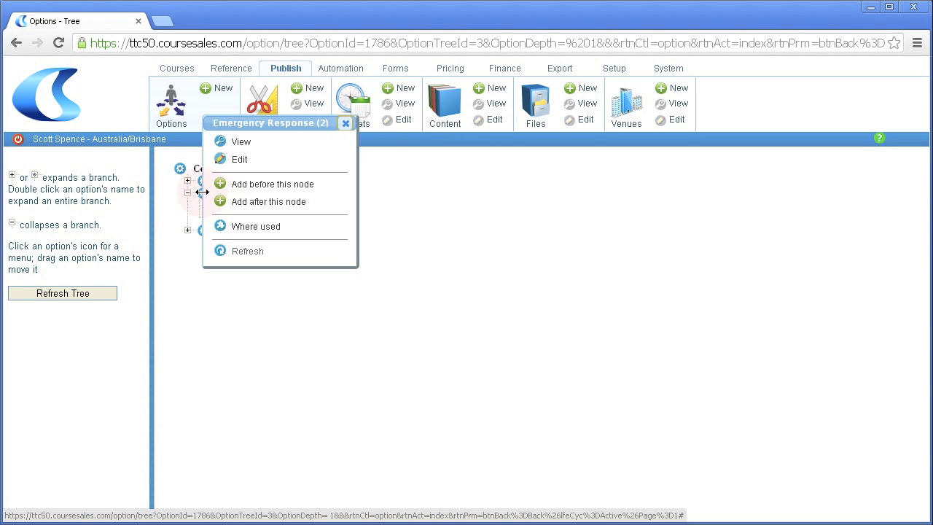
pyautogui.click(237, 161)
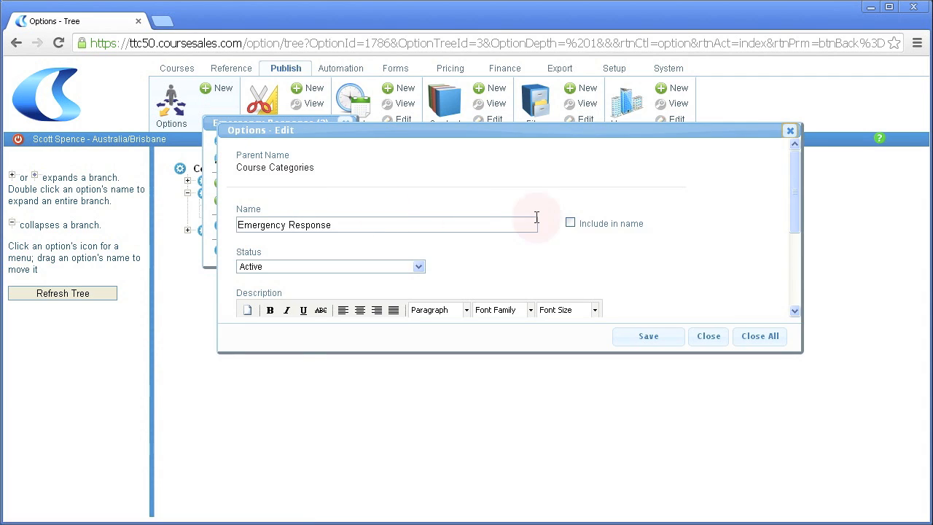
pyautogui.click(570, 222)
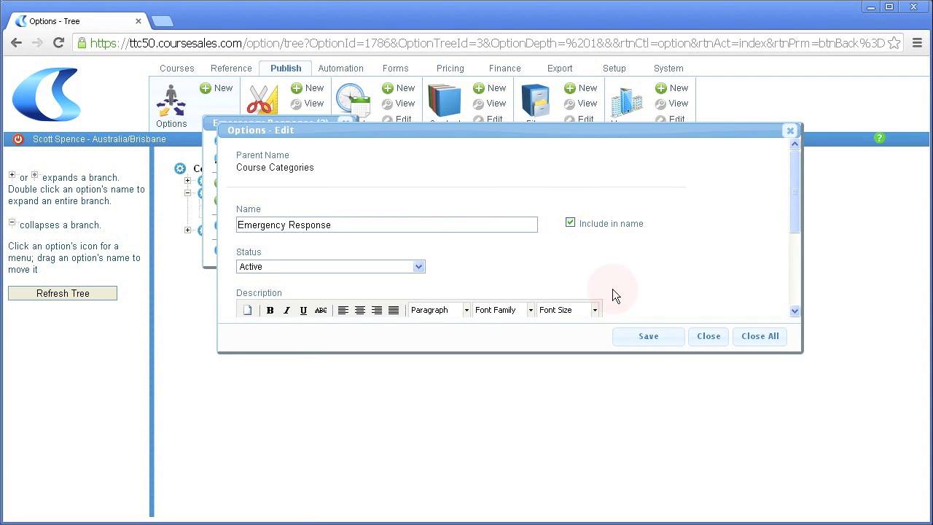
pyautogui.click(651, 337)
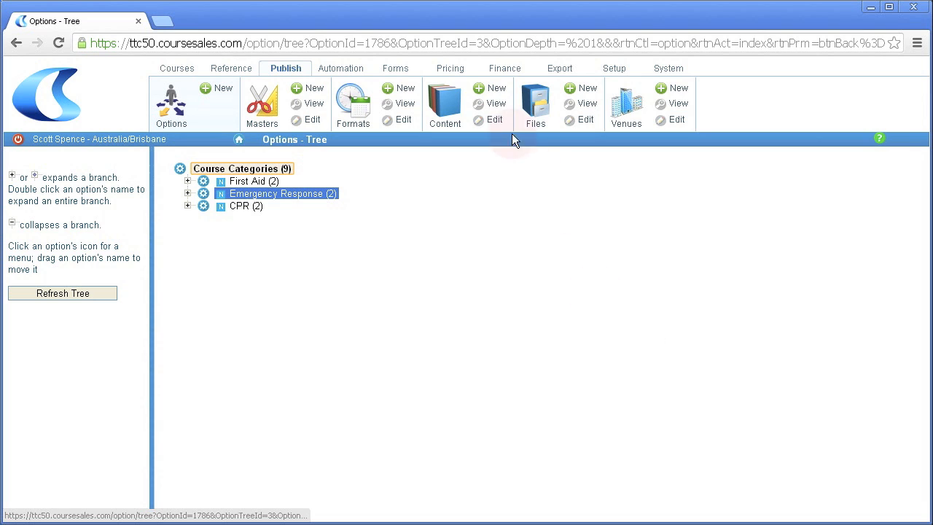
# Recheck the names of the Emergency Response subcategories in a new content record's Course Category choices, and leave without adding it.
pyautogui.click(493, 89)
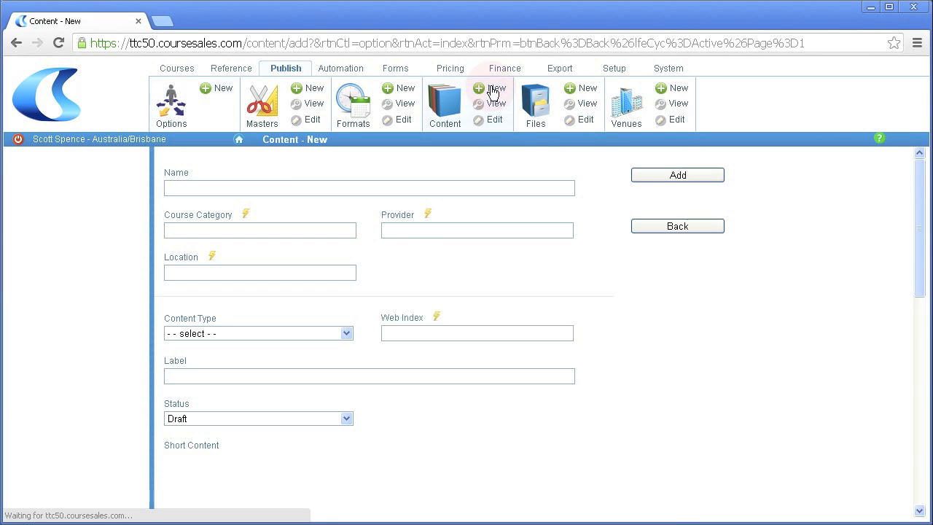
pyautogui.click(245, 216)
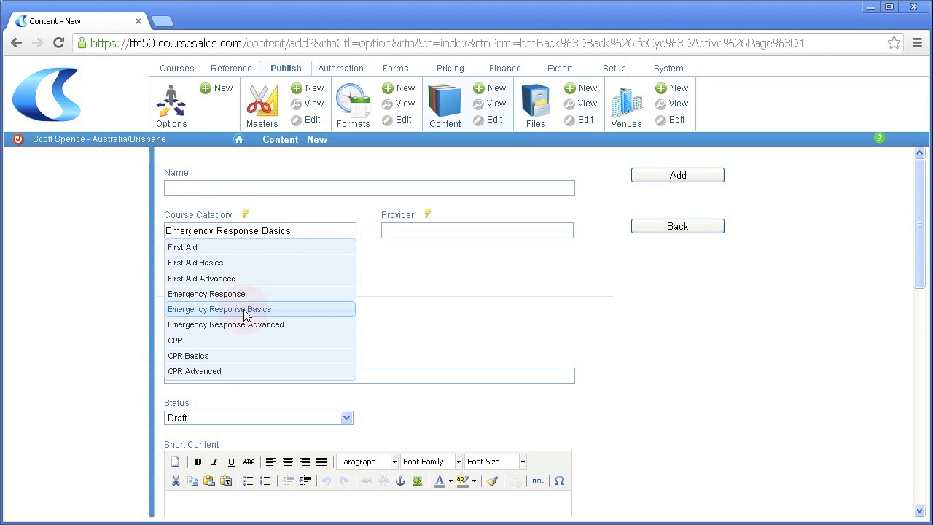
pyautogui.click(667, 230)
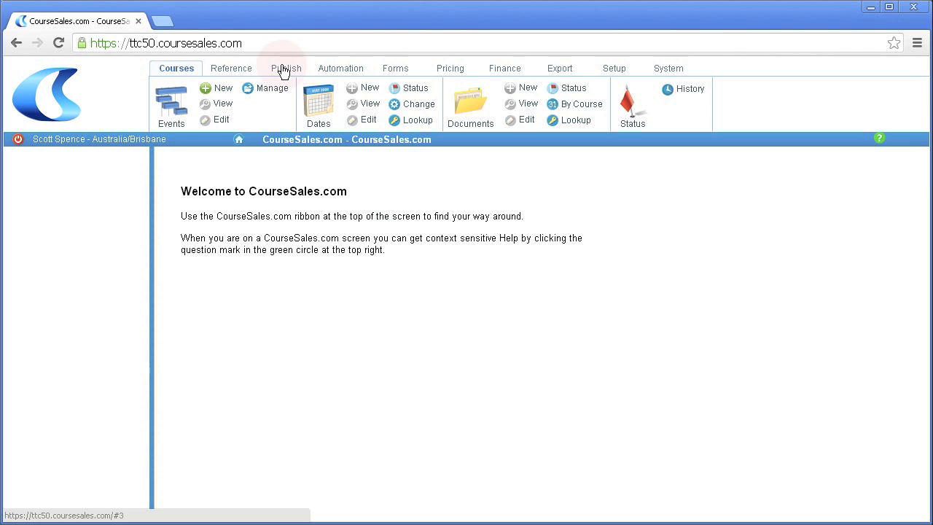
# Open the tree view of the Locations option from the publishing options list.
pyautogui.click(283, 67)
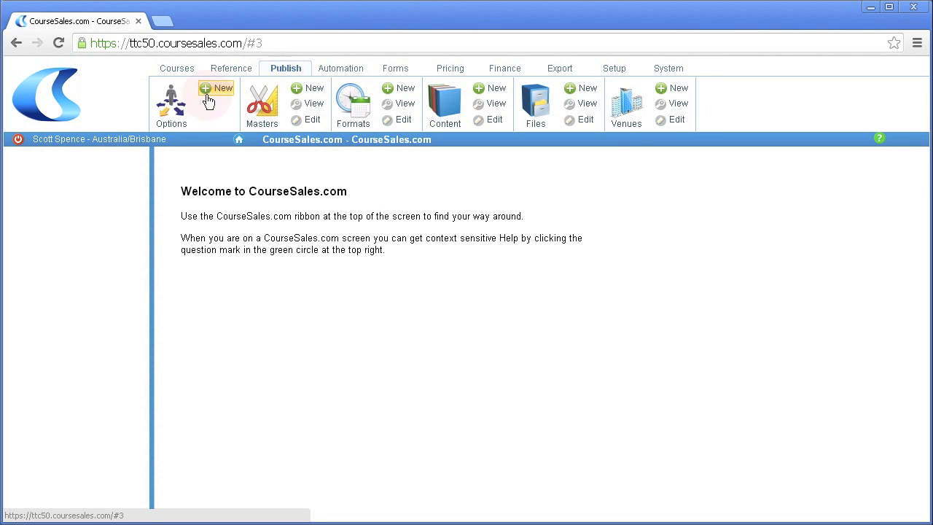
pyautogui.click(176, 124)
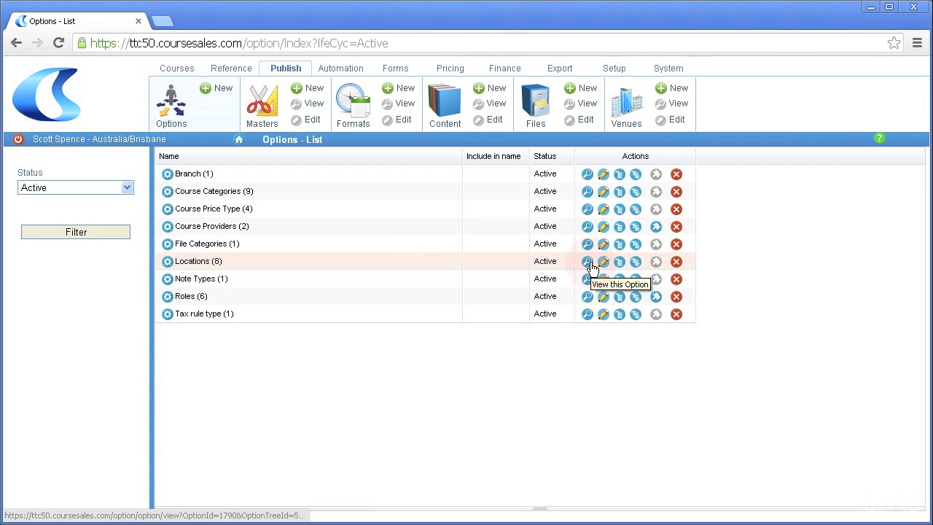
pyautogui.click(637, 264)
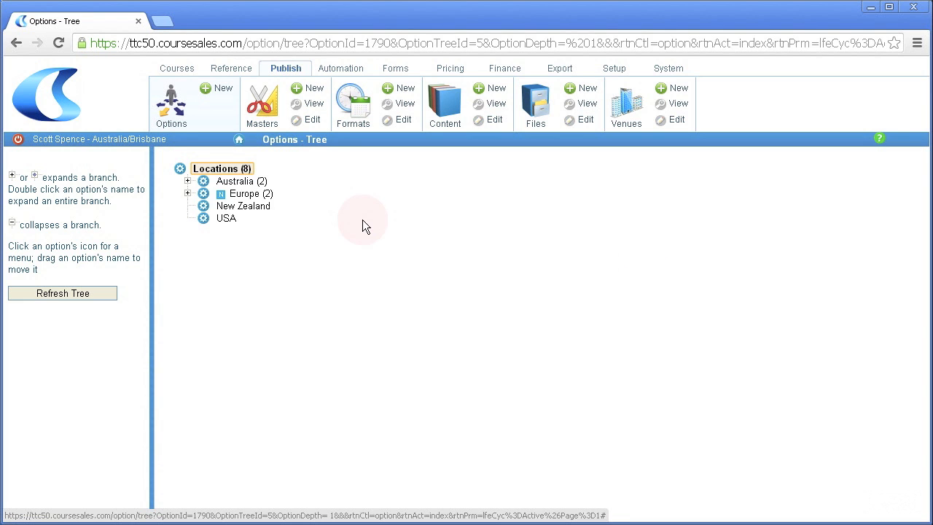
# Add New South Wales with status Active under Australia in the Locations tree, placed before the Queensland node.
pyautogui.click(187, 181)
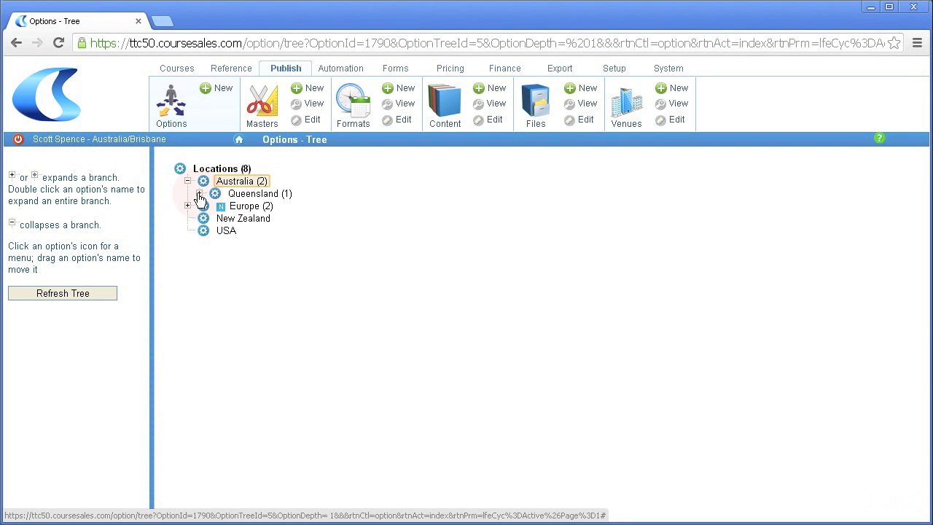
pyautogui.click(199, 194)
pyautogui.click(203, 181)
pyautogui.click(215, 193)
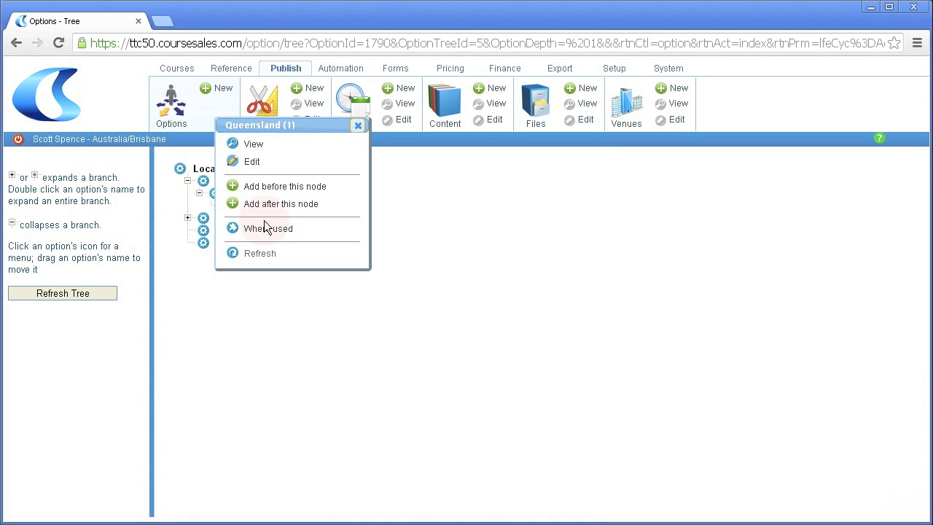
pyautogui.click(267, 190)
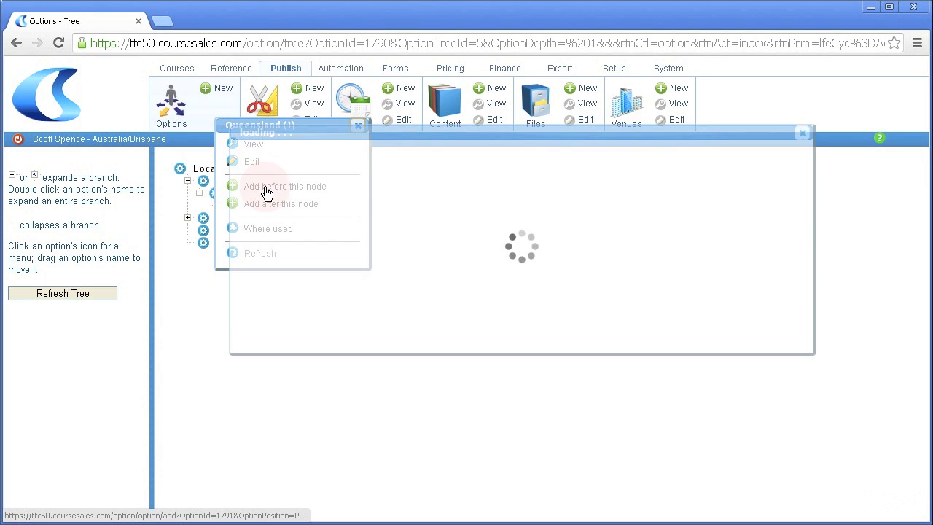
pyautogui.click(330, 224)
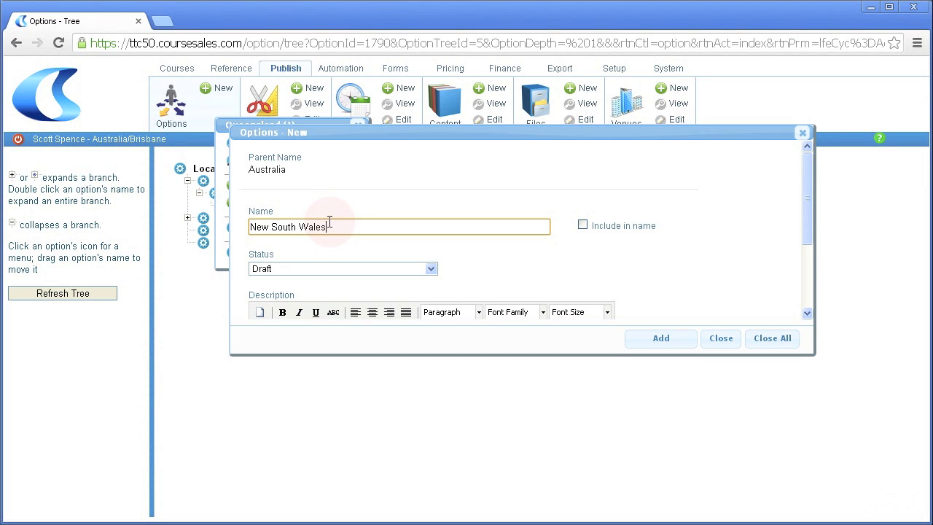
pyautogui.click(322, 268)
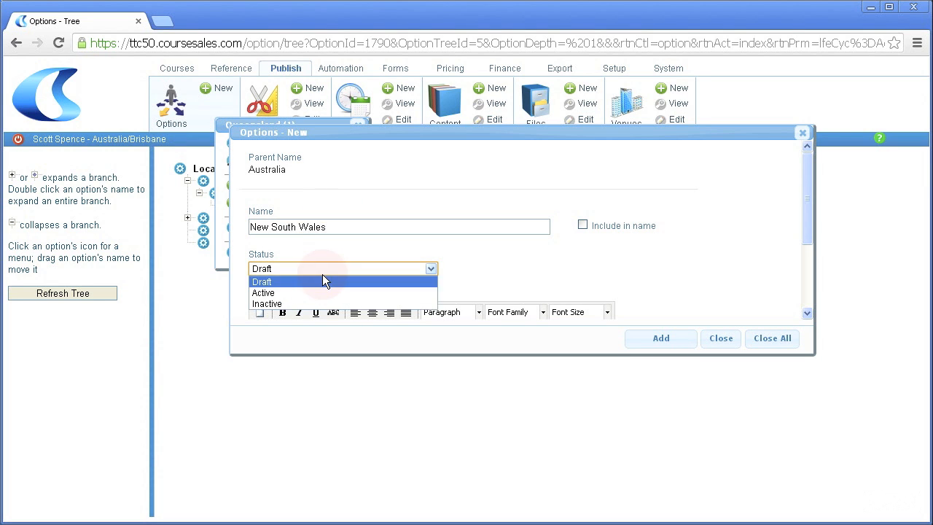
pyautogui.click(324, 292)
pyautogui.click(655, 340)
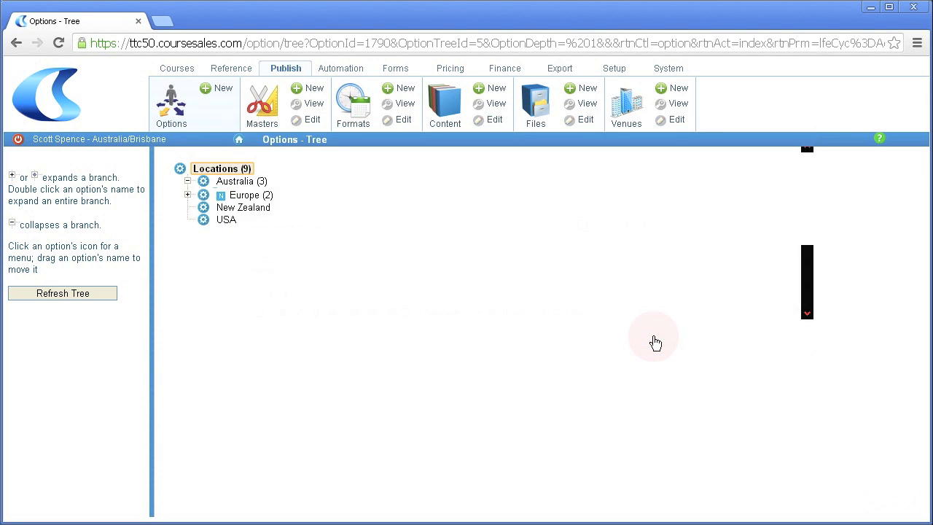
# Add Sydney with status Active as a child of the New South Wales node.
pyautogui.click(216, 194)
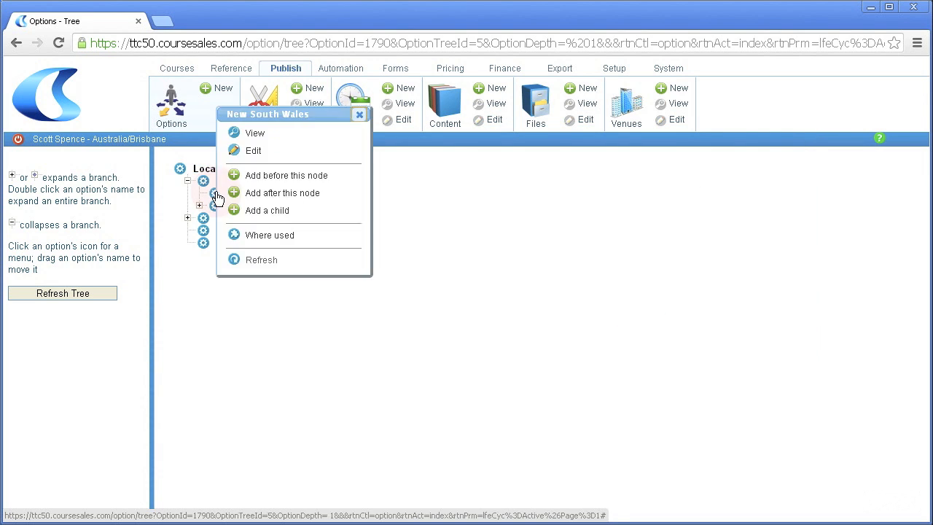
pyautogui.click(257, 212)
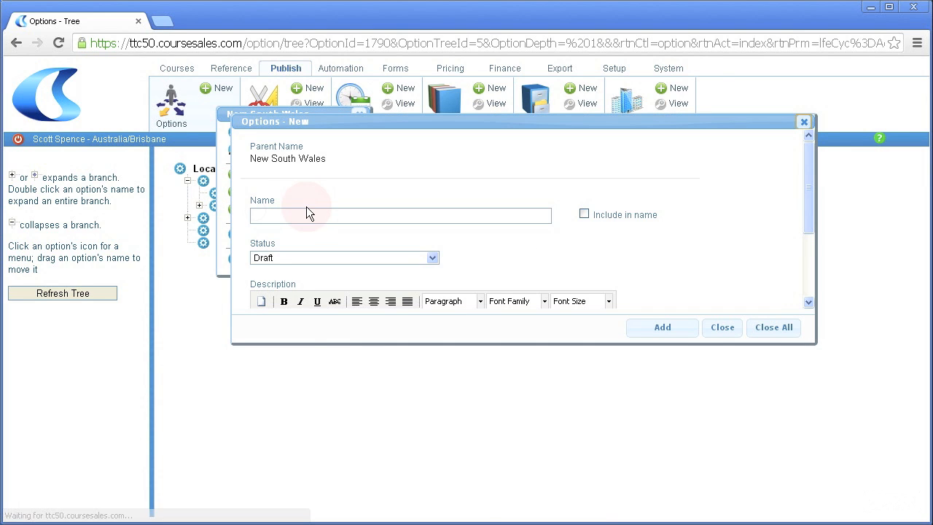
pyautogui.click(309, 214)
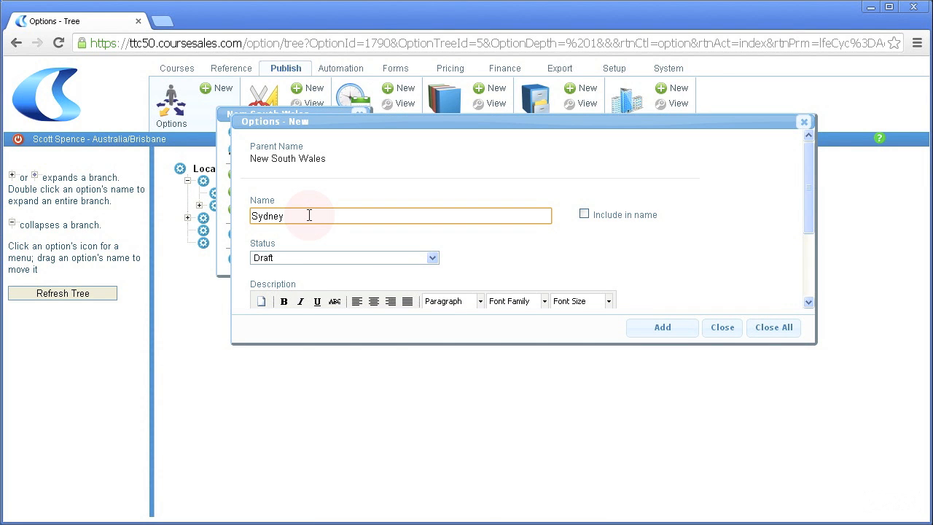
pyautogui.click(310, 258)
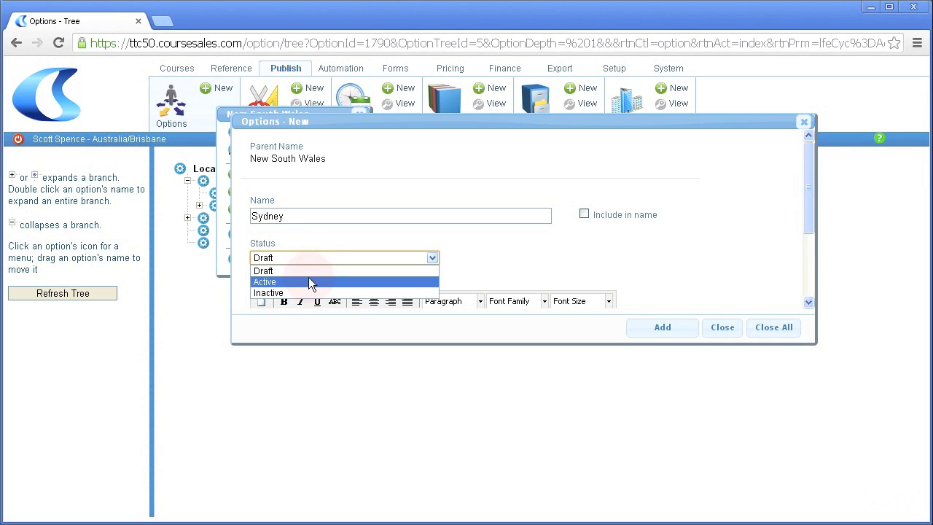
pyautogui.click(308, 279)
pyautogui.click(654, 329)
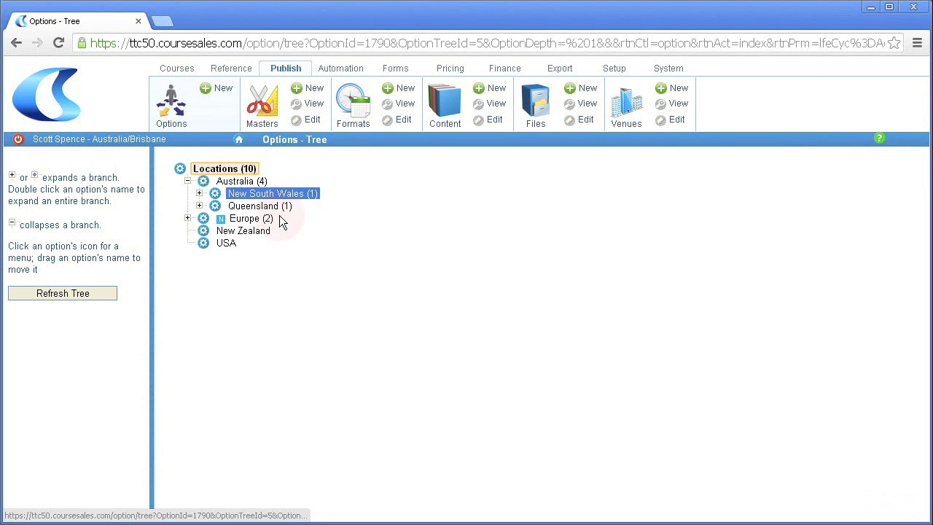
# Expand the Queensland and New South Wales branches, and enable Include in name for New South Wales and save it.
pyautogui.click(199, 205)
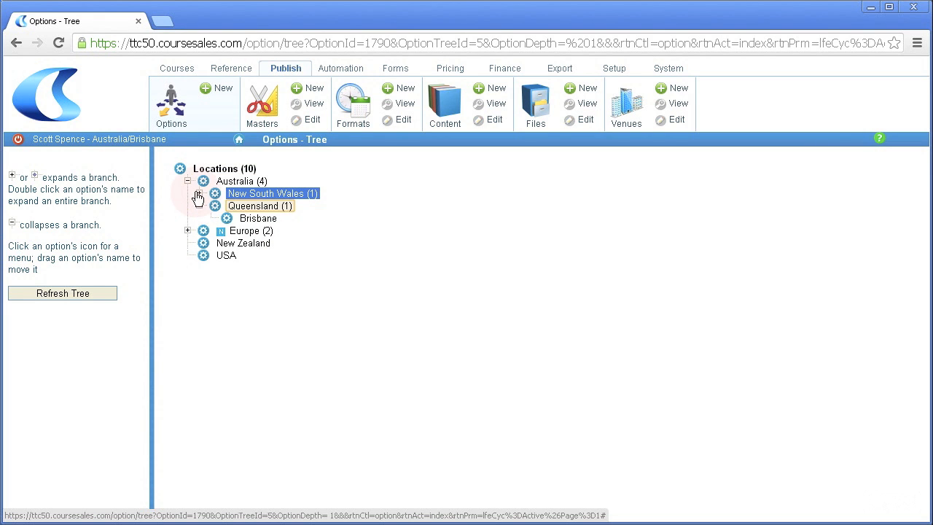
pyautogui.click(199, 194)
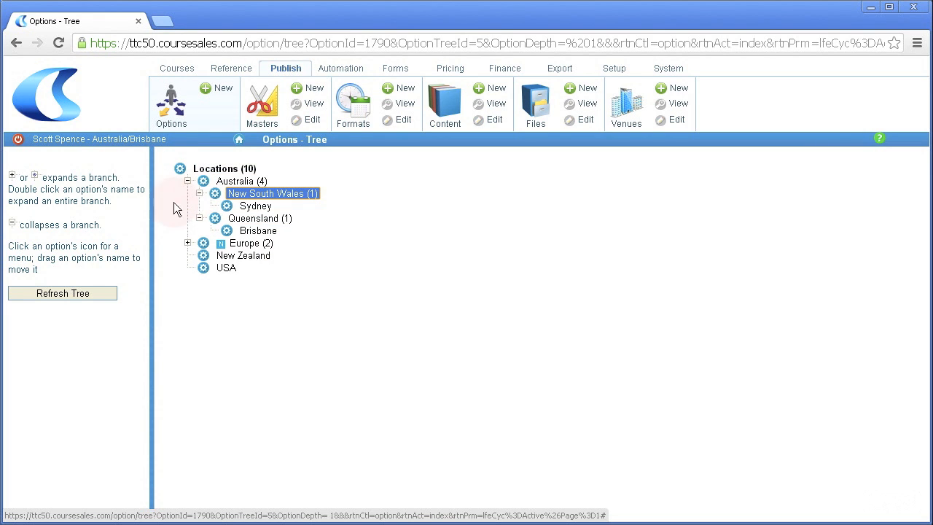
pyautogui.click(215, 195)
pyautogui.click(252, 162)
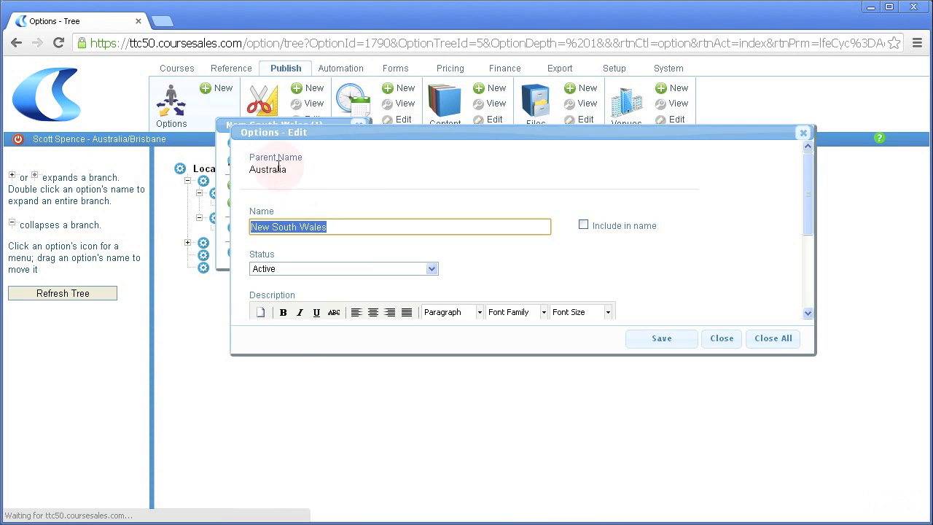
pyautogui.click(584, 226)
pyautogui.click(653, 345)
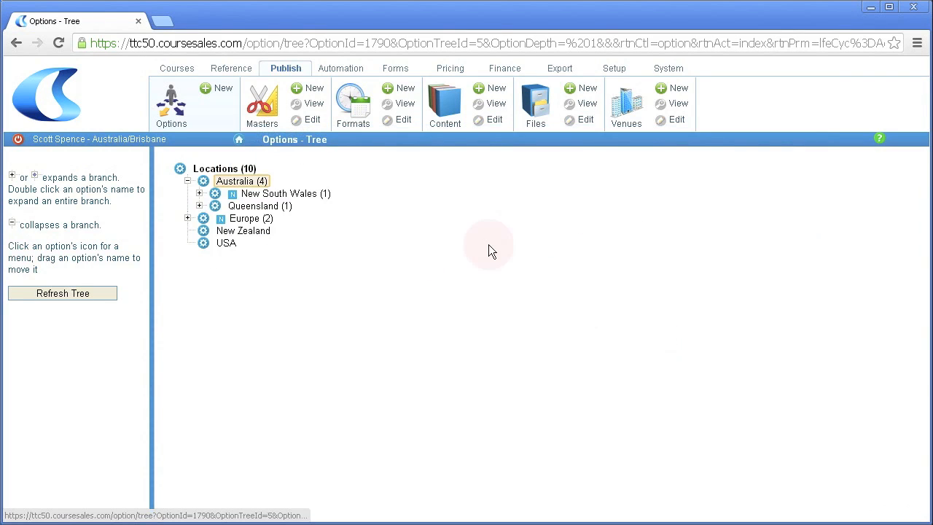
# Check how the places are listed among the Location choices of a new content record, and go back without adding it.
pyautogui.click(494, 88)
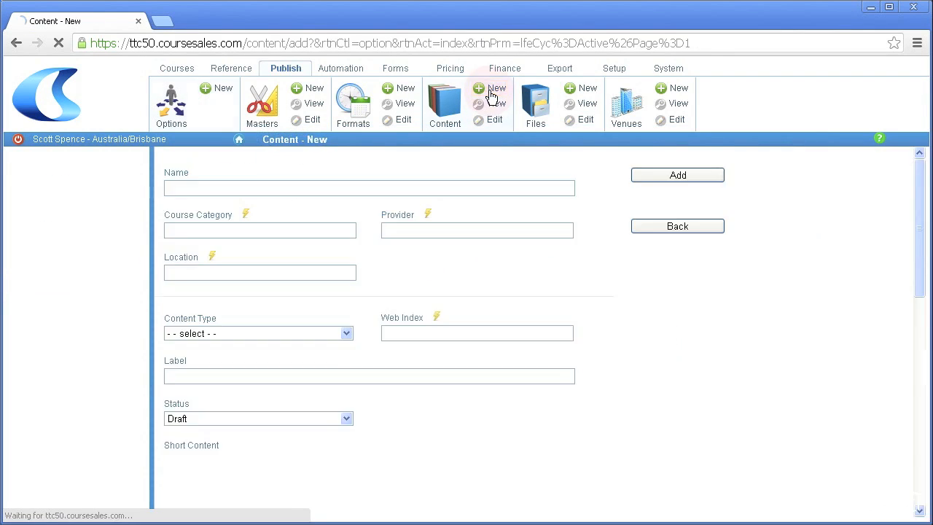
pyautogui.click(212, 257)
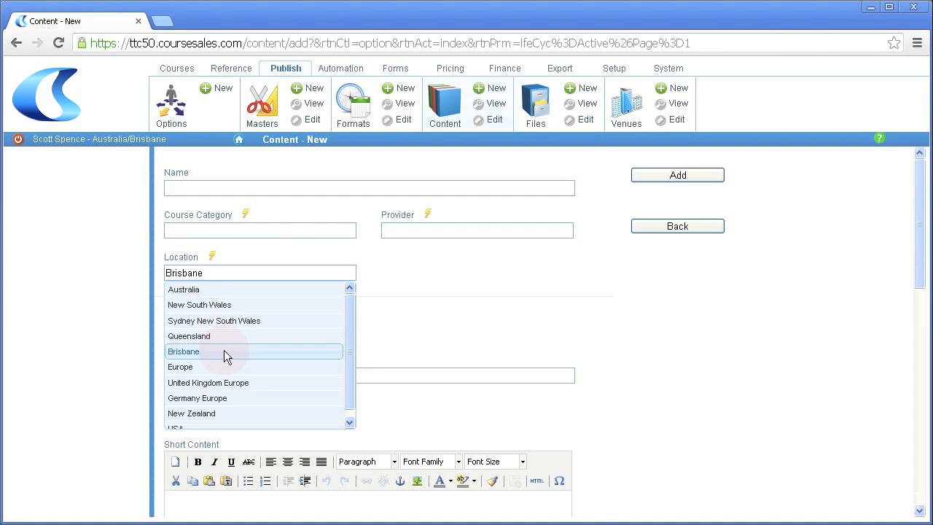
pyautogui.click(634, 227)
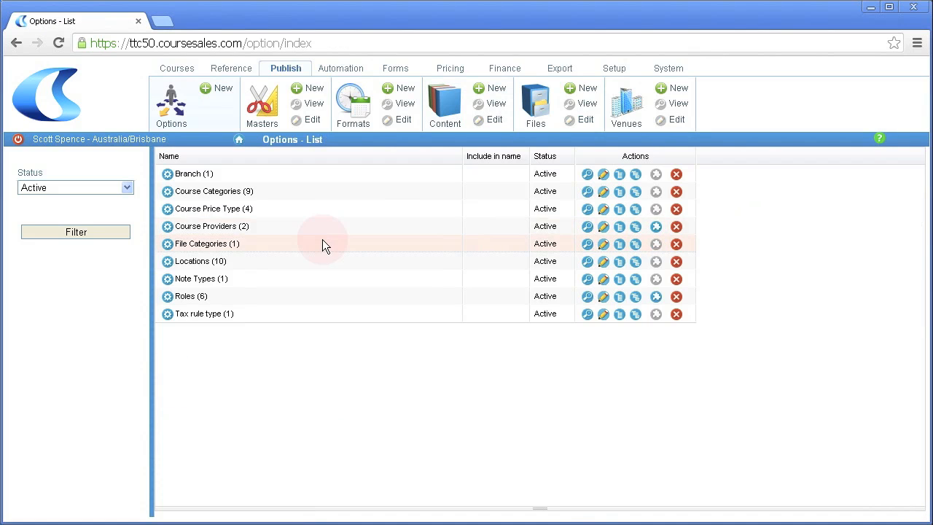
# Enable Include in name for the Queensland node under Australia in the Locations tree and save it.
pyautogui.click(635, 263)
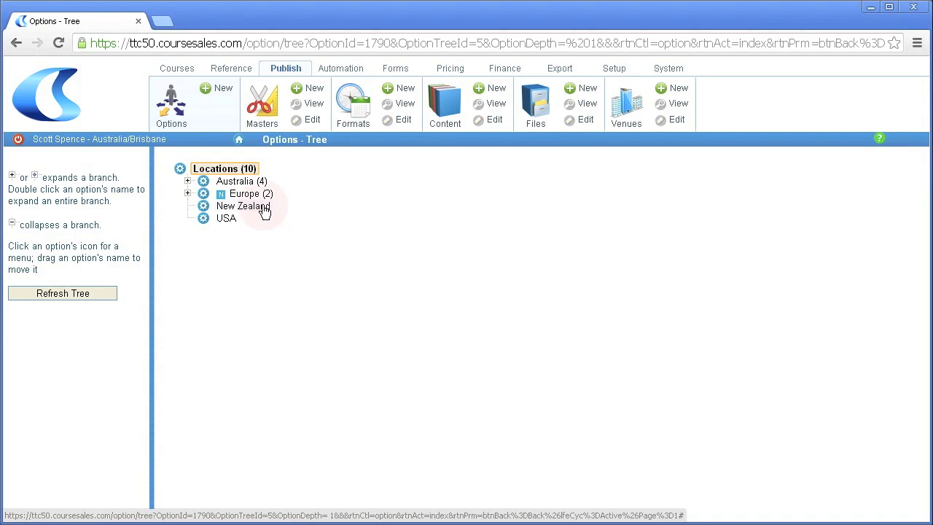
pyautogui.click(187, 181)
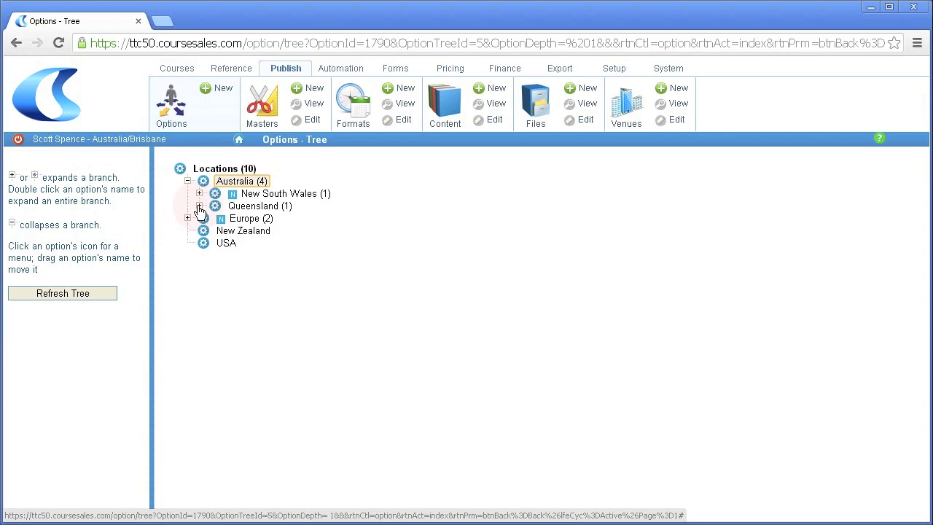
pyautogui.click(215, 206)
pyautogui.click(248, 169)
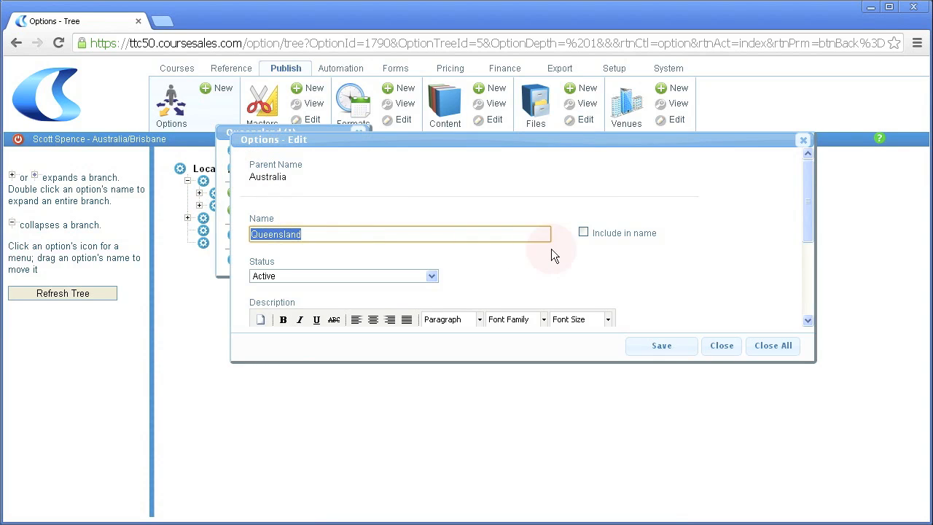
pyautogui.click(584, 232)
pyautogui.click(676, 347)
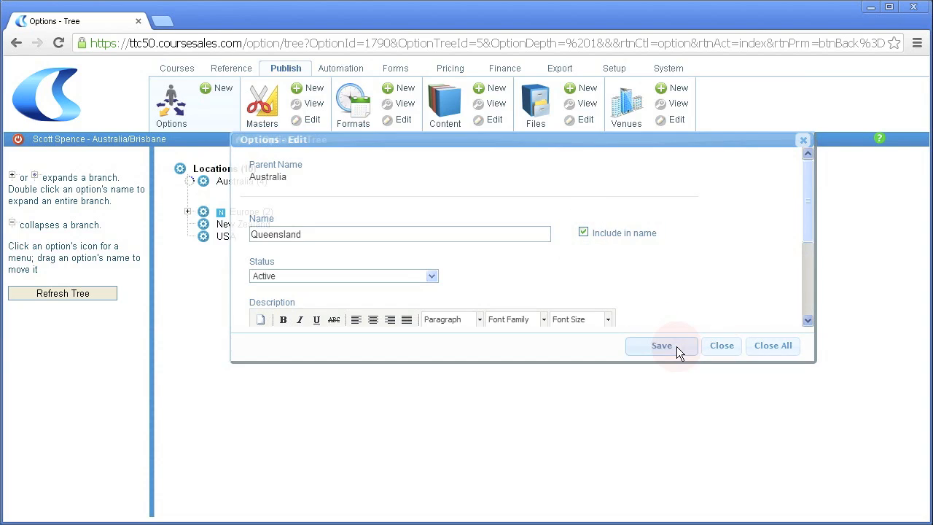
# Recheck how the Queensland location names are listed among the Location choices of a new content record.
pyautogui.click(492, 90)
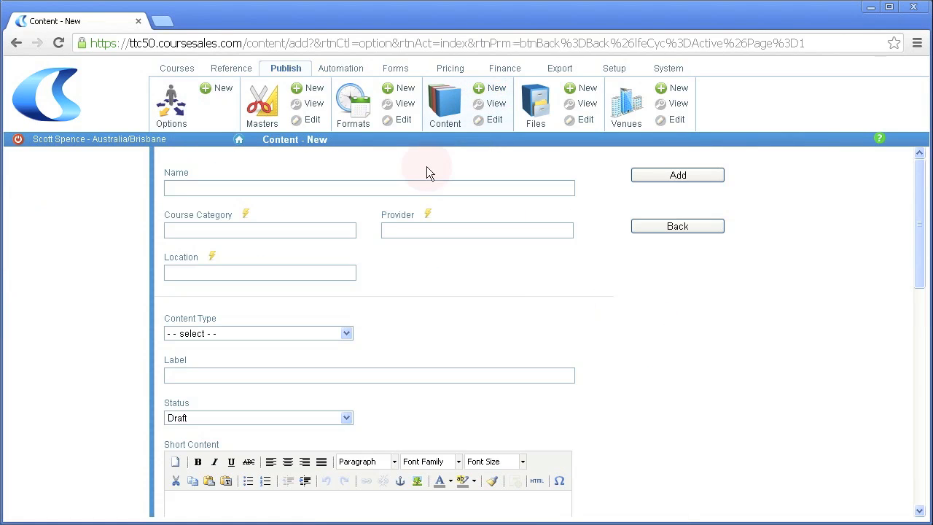
pyautogui.click(213, 260)
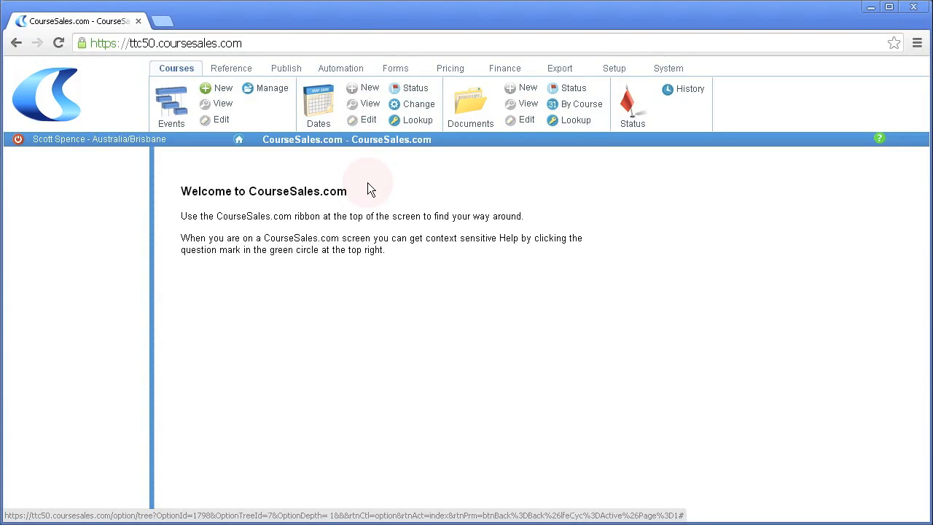
# Open the tree view of the Course Providers option from the publishing options list.
pyautogui.click(292, 69)
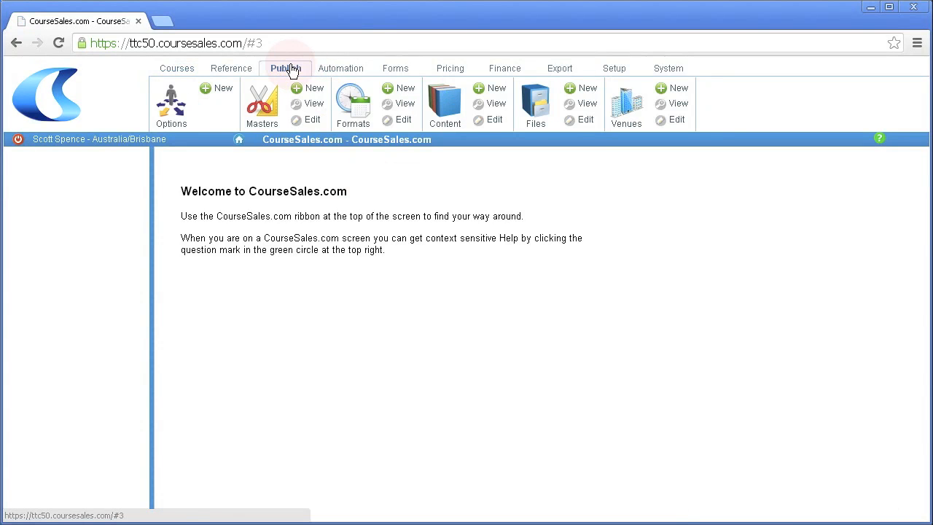
pyautogui.click(173, 105)
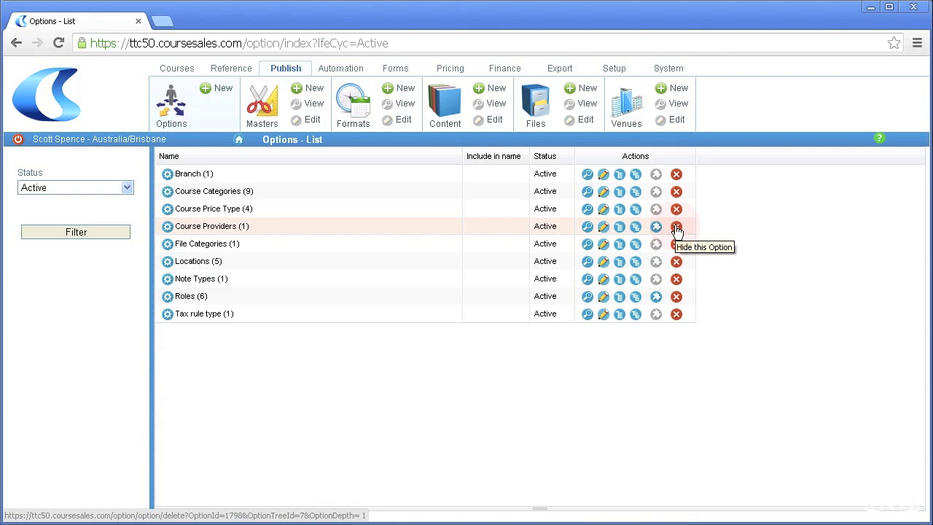
pyautogui.click(637, 228)
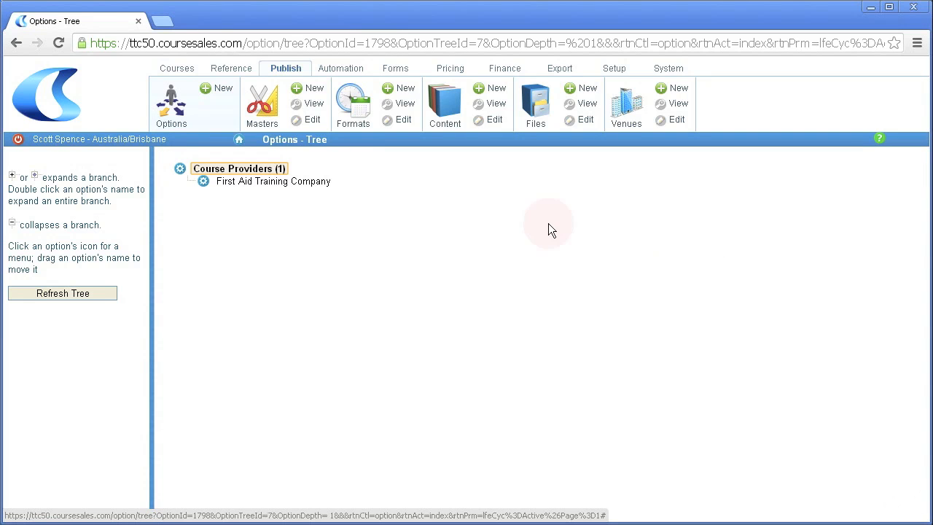
# Add a course provider named Emergency Services Training with status Active after the First Aid Training Company node.
pyautogui.click(203, 182)
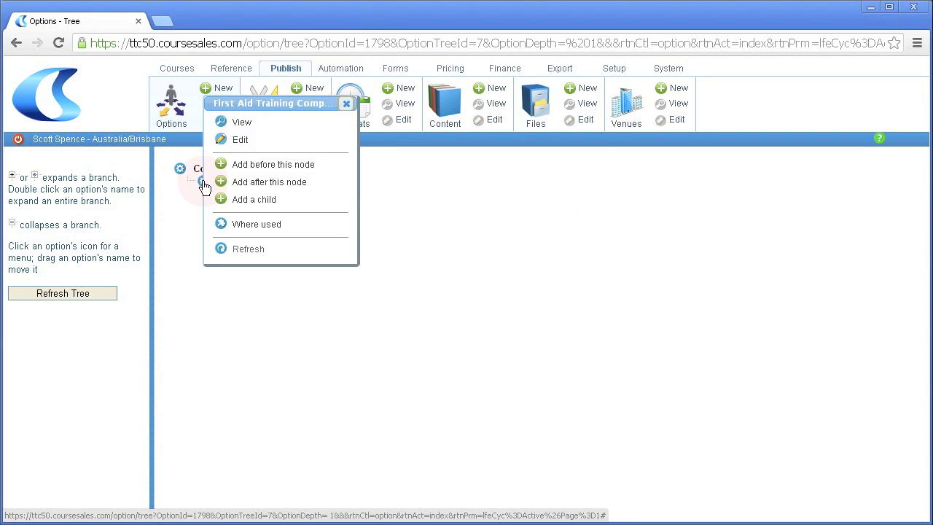
pyautogui.click(252, 182)
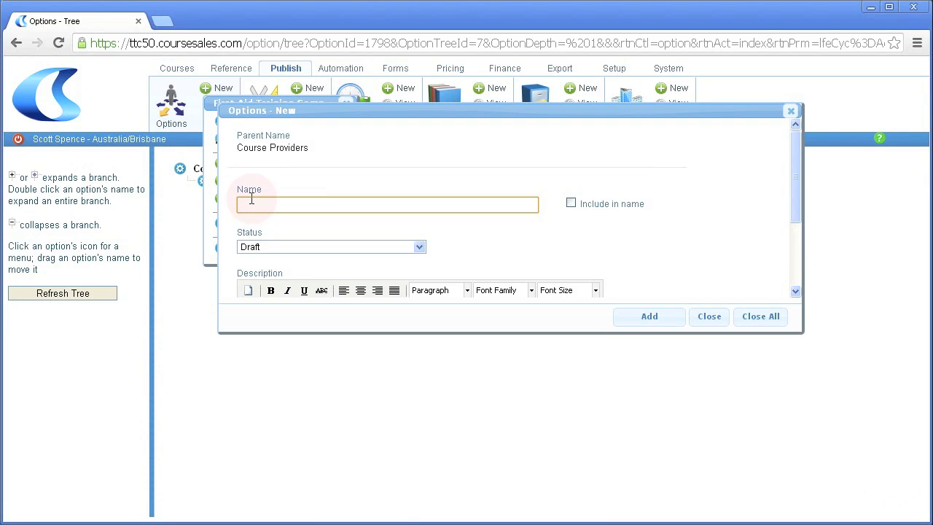
pyautogui.write('Emergency Services Trainging')
pyautogui.press('BackSpace')
pyautogui.press('BackSpace')
pyautogui.press('BackSpace')
pyautogui.press('BackSpace')
pyautogui.write('ing')
pyautogui.click(267, 246)
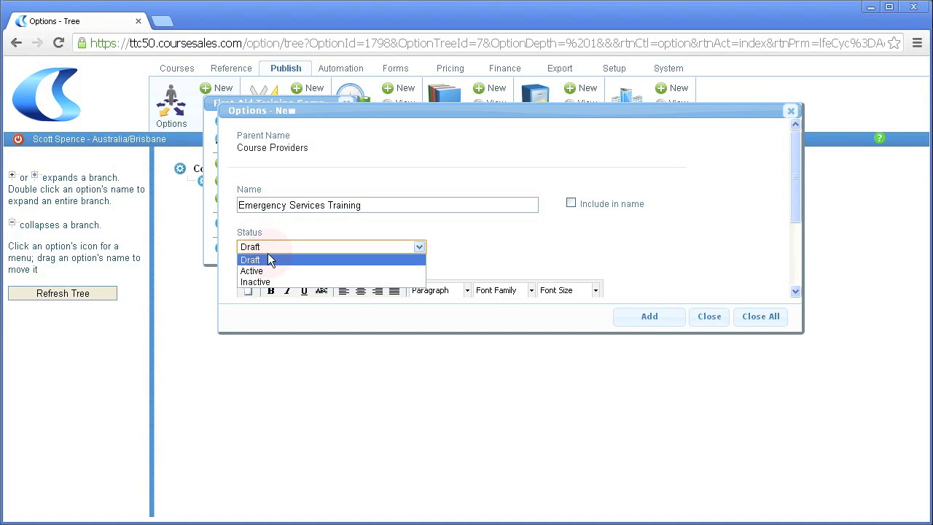
pyautogui.click(269, 269)
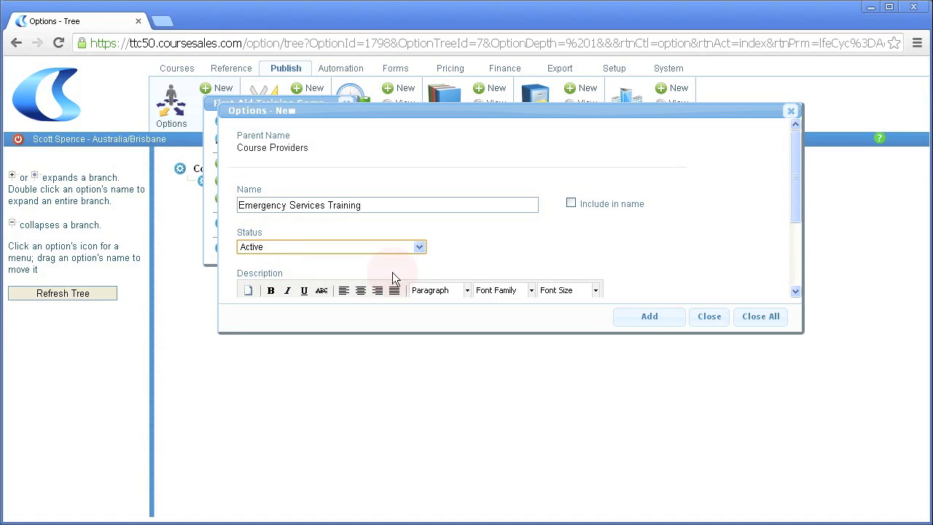
pyautogui.click(649, 318)
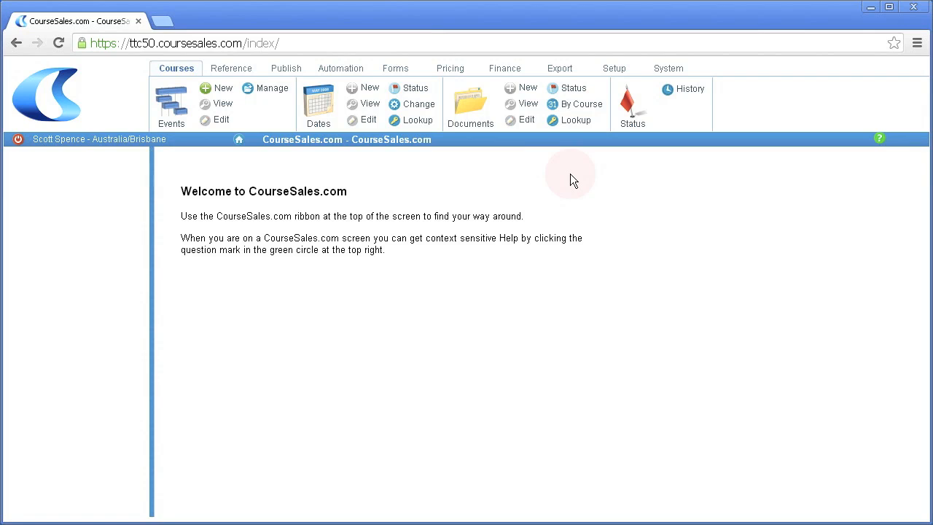
# Start a new content record named First Aid Basics and assign it to the First Aid Basics course category.
pyautogui.click(292, 70)
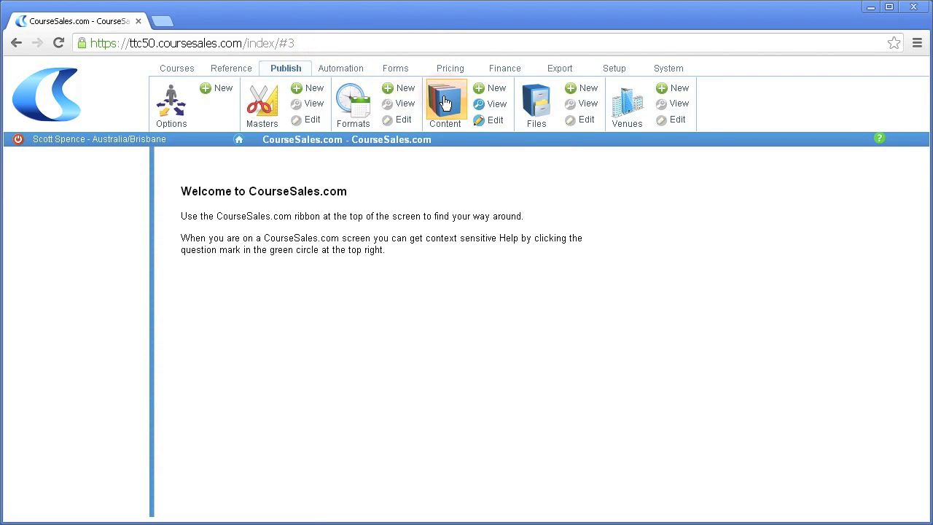
pyautogui.click(486, 90)
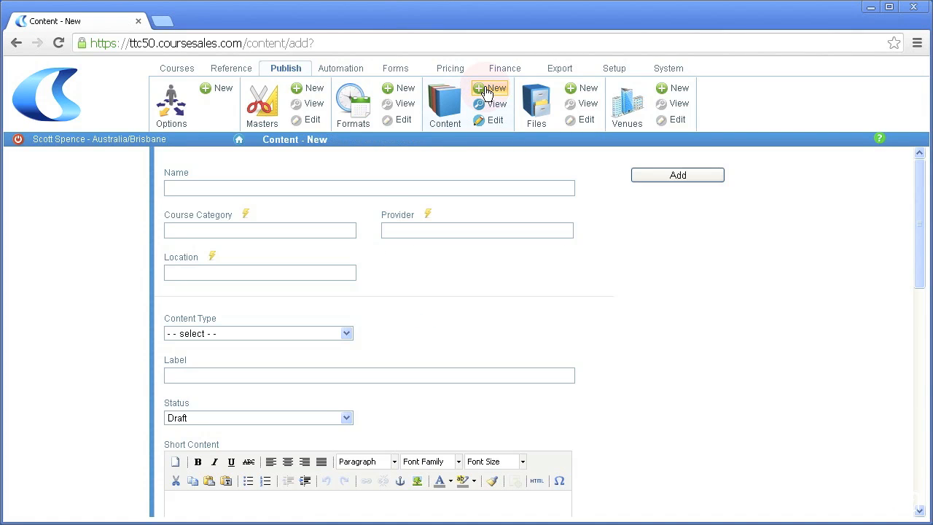
pyautogui.click(388, 189)
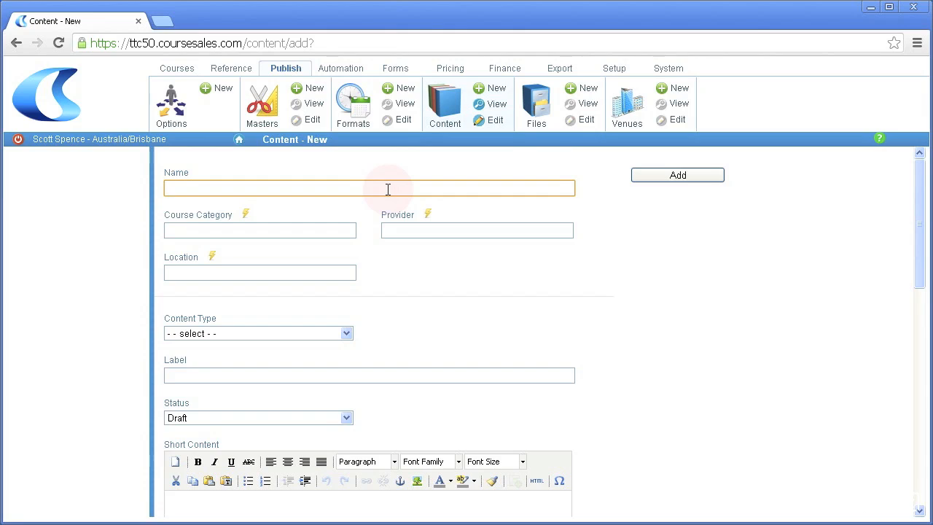
pyautogui.write('First Aid Basics')
pyautogui.click(334, 230)
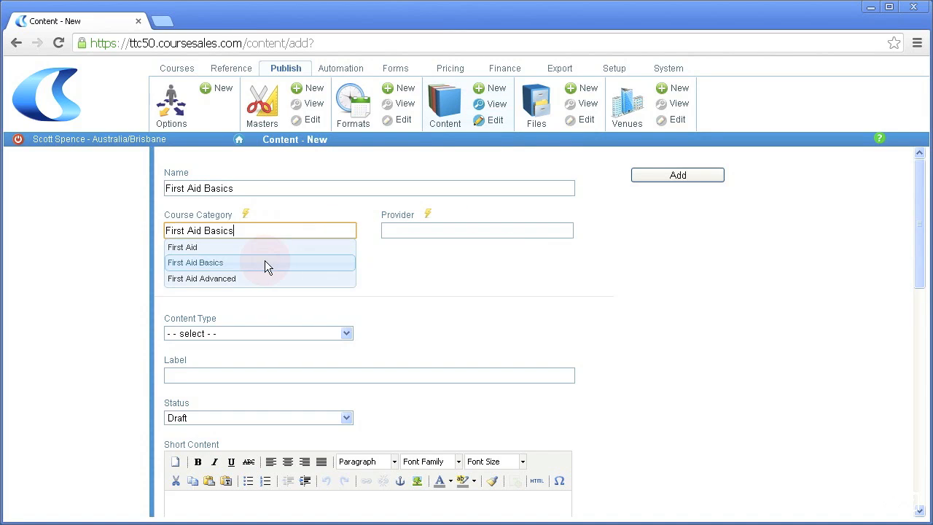
pyautogui.click(264, 261)
# Set the content record's provider to First Aid Training Company and its location to Australia.
pyautogui.click(429, 227)
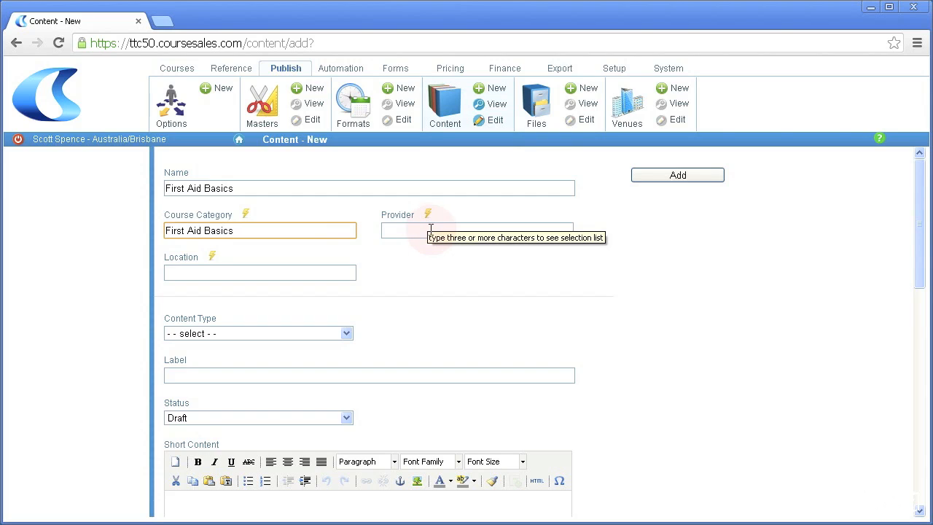
pyautogui.write('First')
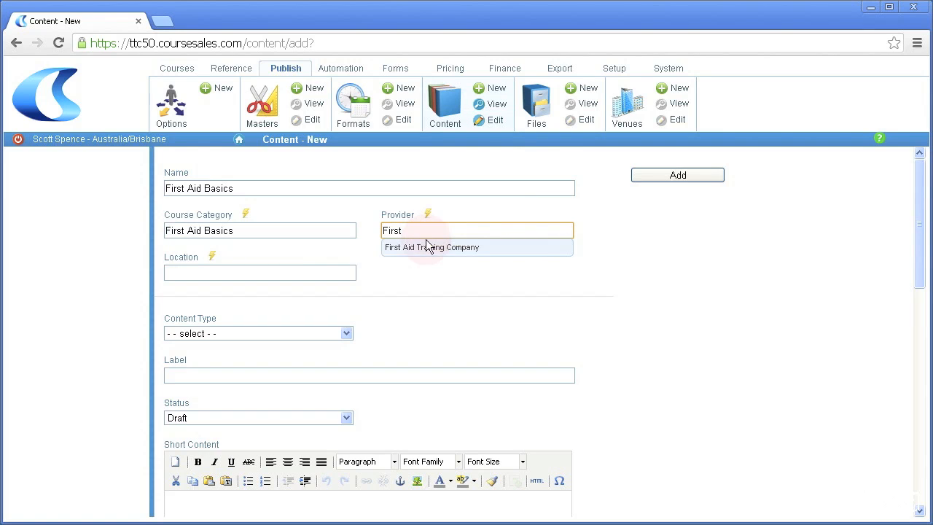
pyautogui.click(427, 245)
pyautogui.click(257, 280)
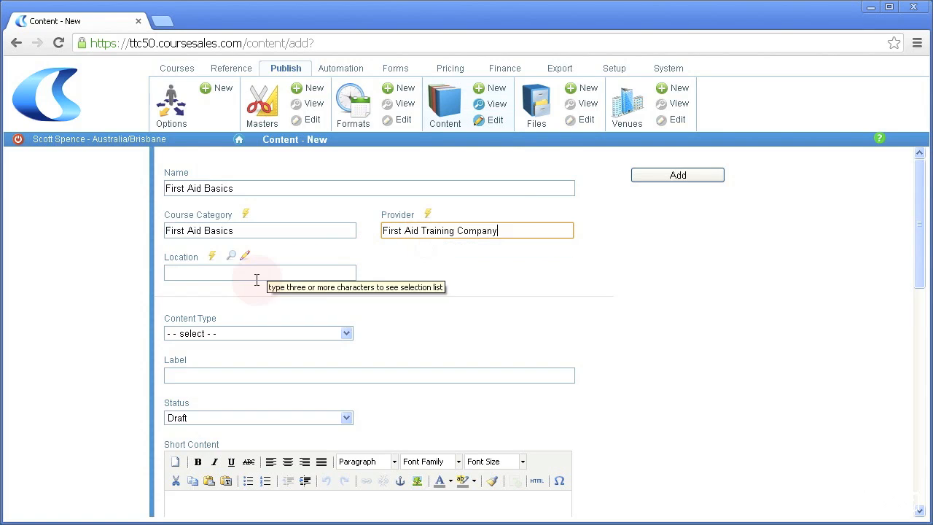
pyautogui.click(212, 256)
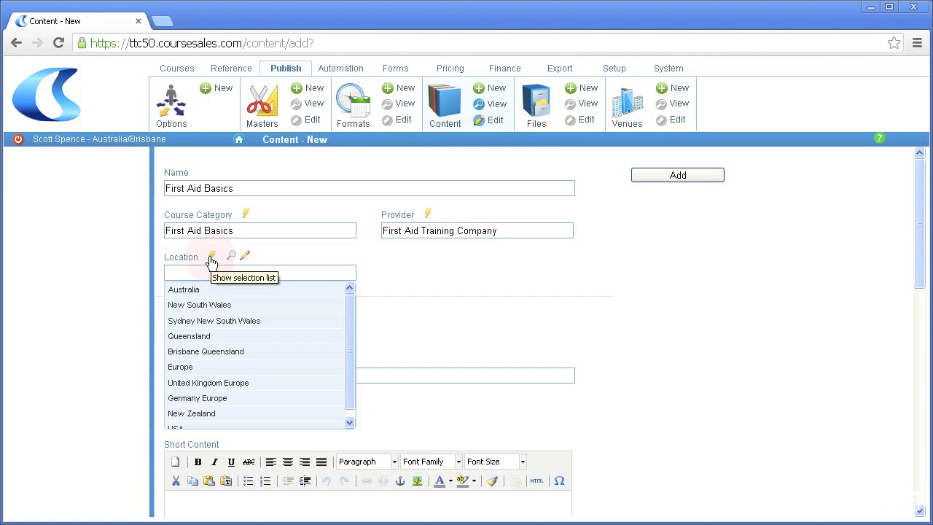
pyautogui.click(202, 290)
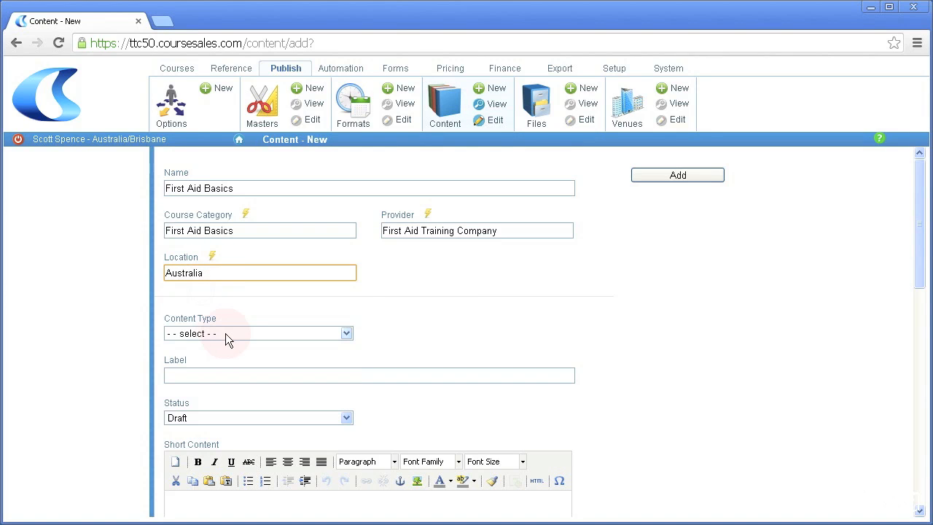
# Set the content type to Course Description, the label to First Aid Basics and the status to Active.
pyautogui.click(228, 331)
pyautogui.click(225, 355)
pyautogui.click(213, 375)
pyautogui.write('First Aid Basics')
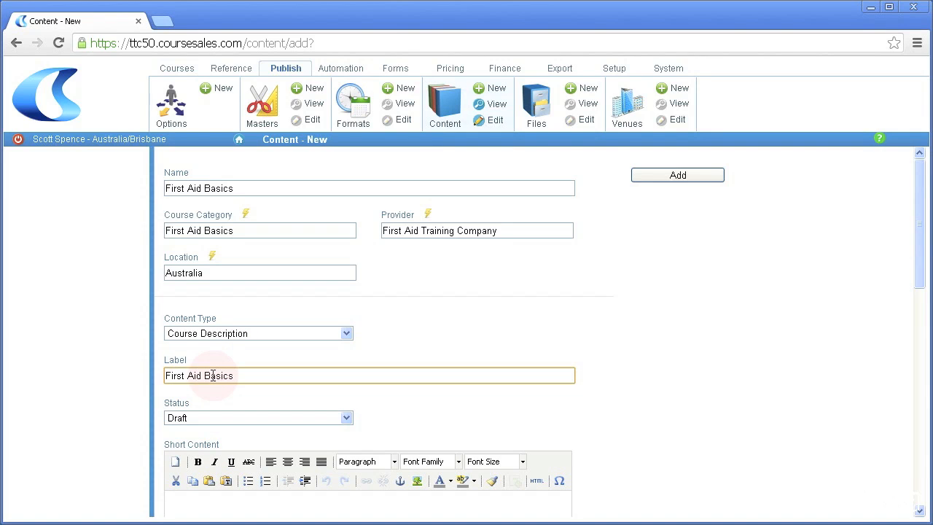
pyautogui.click(221, 418)
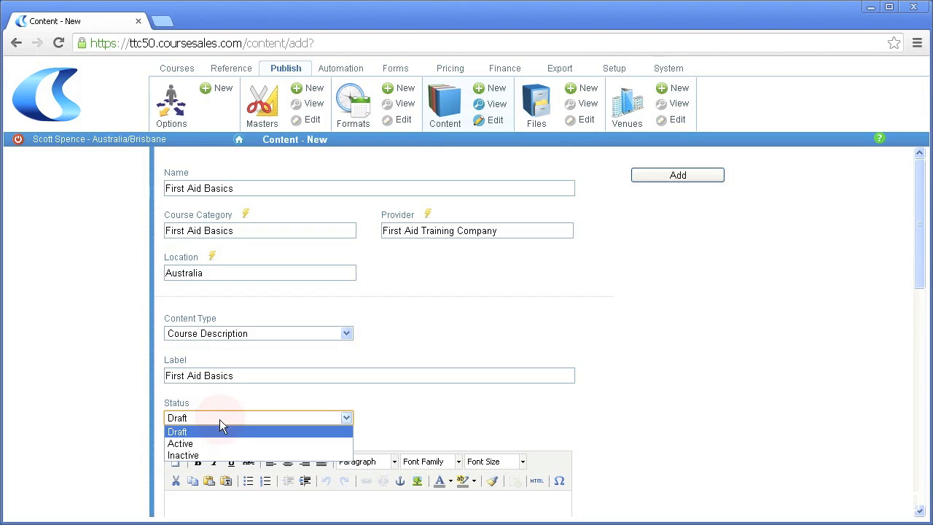
pyautogui.click(217, 441)
# Paste the copied course text into Short Content and delete everything after the paragraph ending "changing needs.".
pyautogui.scroll(-3, 647, 405)
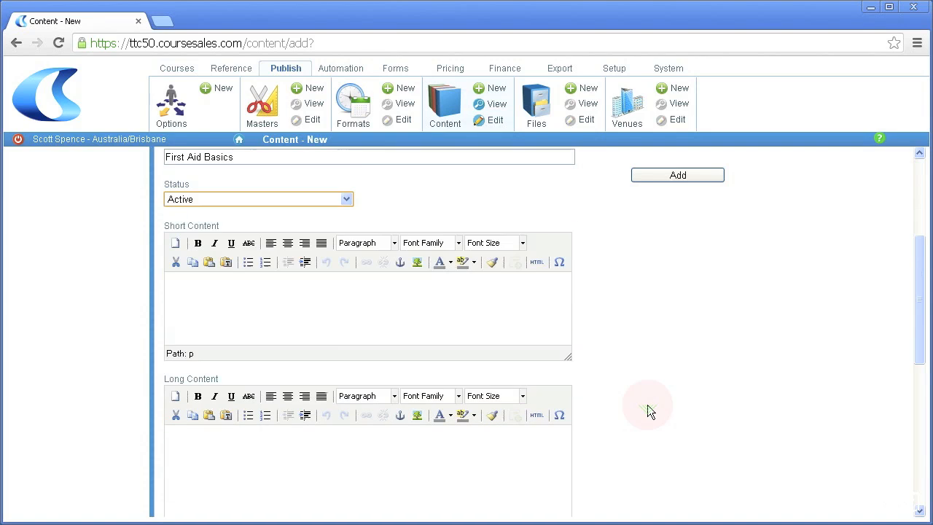
pyautogui.click(360, 309)
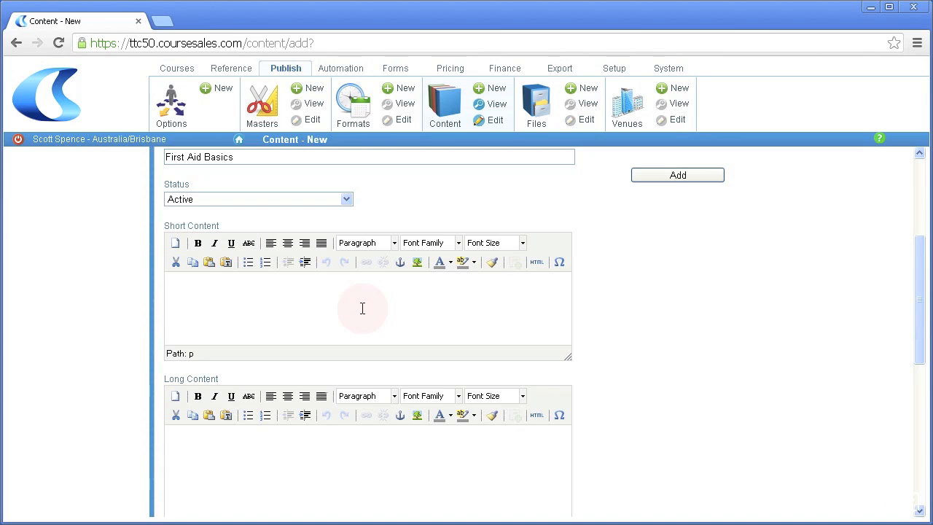
pyautogui.hotkey('ctrl', 'v')
pyautogui.moveTo(224, 333); pyautogui.dragTo(155, 309)
pyautogui.press('BackSpace')
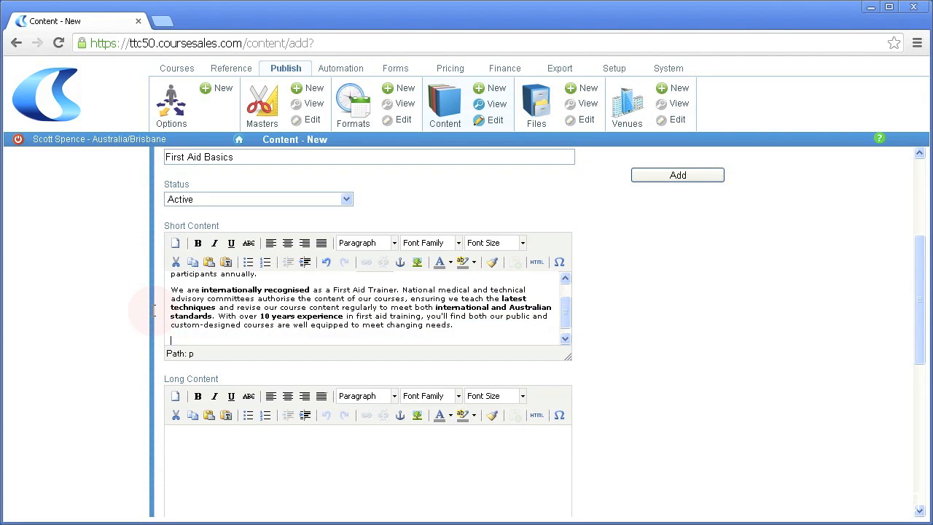
pyautogui.press('BackSpace')
# Paste the full course text into Long Content and italicize the four research points from "The majority of Australian employers" to "drills.".
pyautogui.click(220, 446)
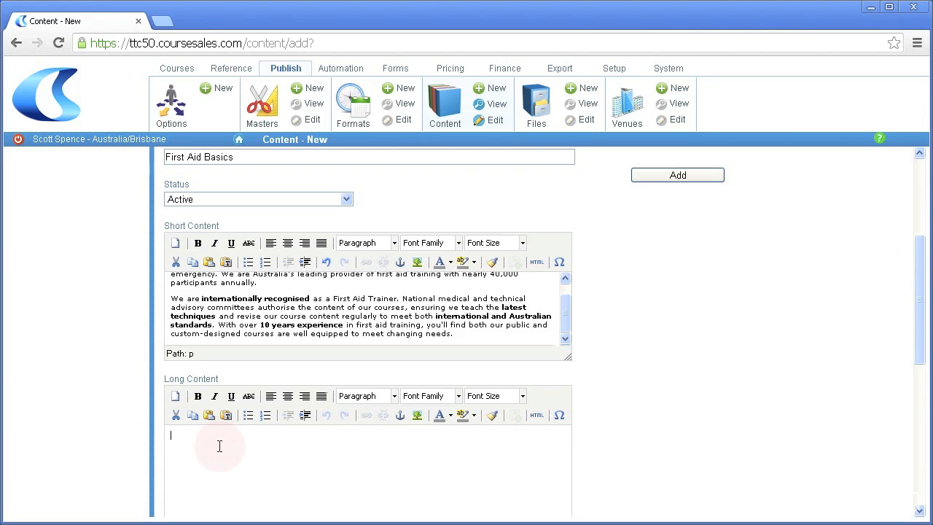
pyautogui.hotkey('ctrl', 'v')
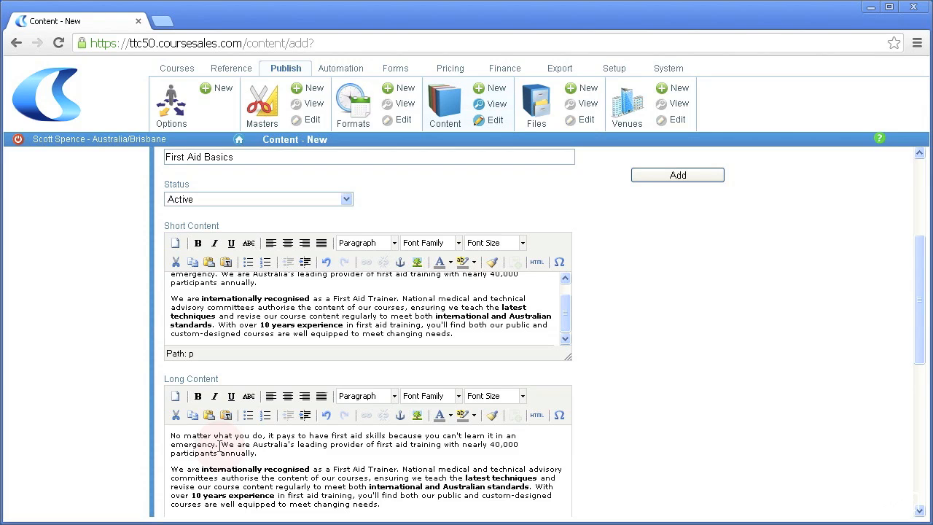
pyautogui.scroll(-2, 665, 430)
pyautogui.scroll(-1, 665, 429)
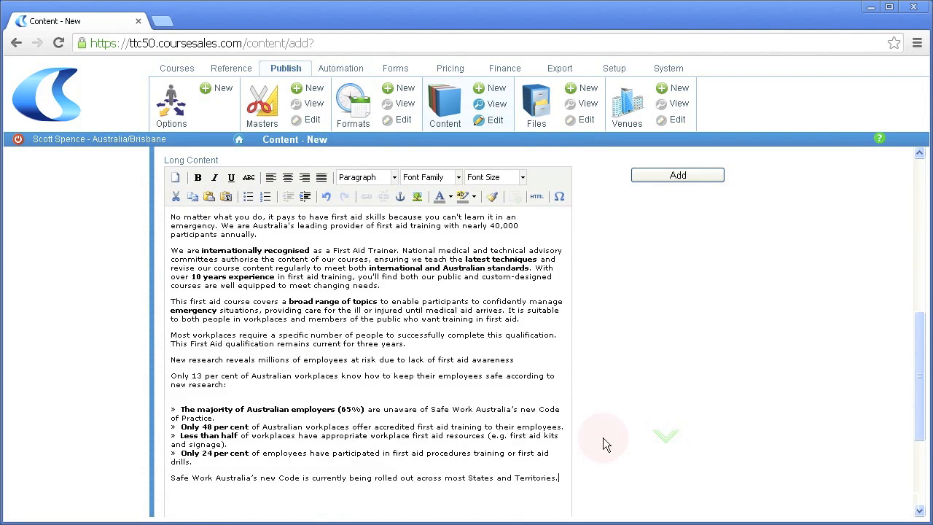
pyautogui.click(194, 461)
pyautogui.moveTo(194, 462); pyautogui.dragTo(171, 407)
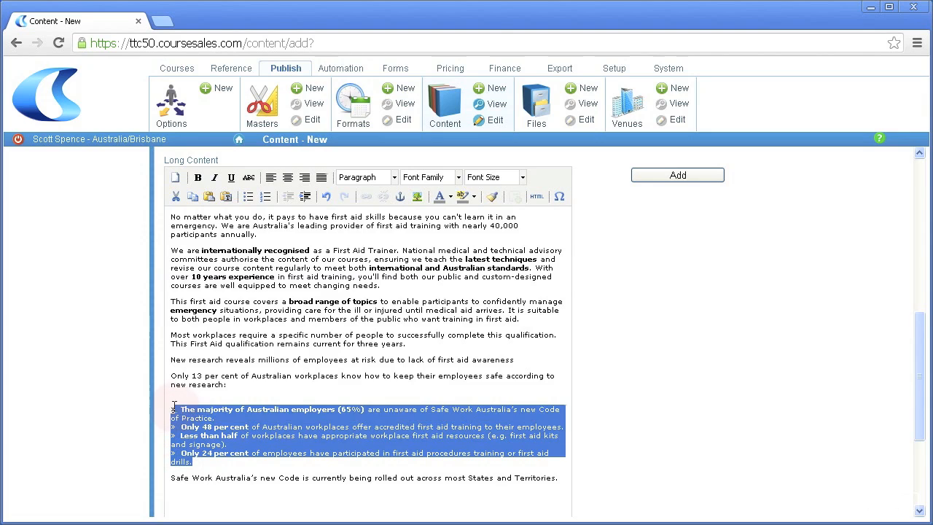
pyautogui.click(215, 178)
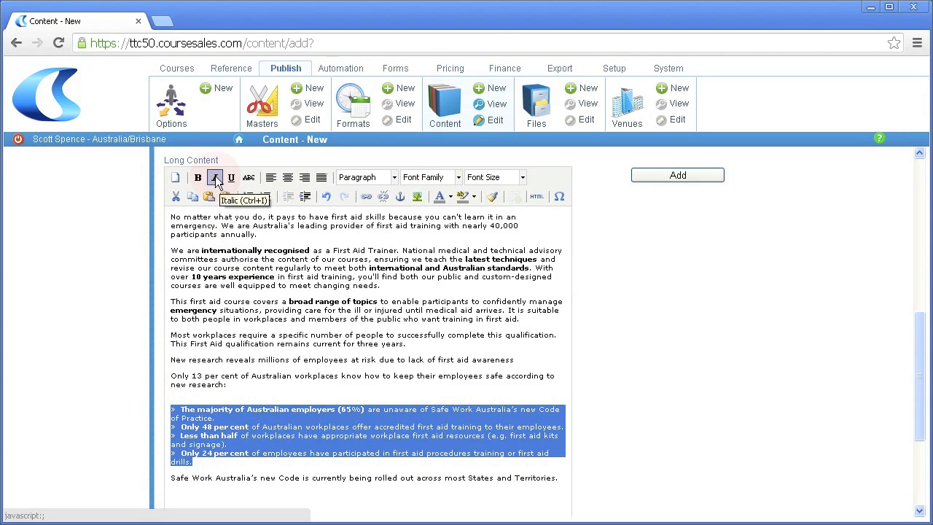
pyautogui.click(326, 373)
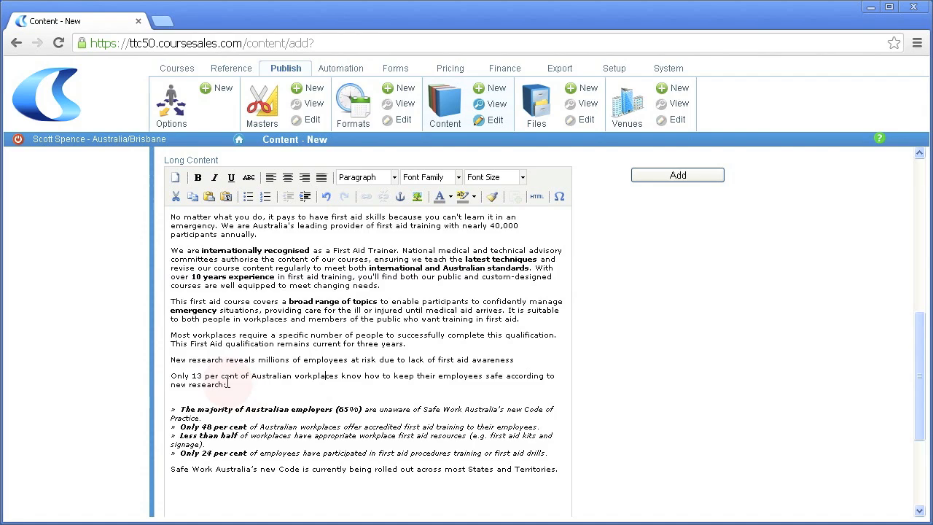
# Format the "New research reveals millions of employees at risk" line in Long Content as bold Heading 2, and add the content record.
pyautogui.moveTo(171, 359); pyautogui.dragTo(536, 357)
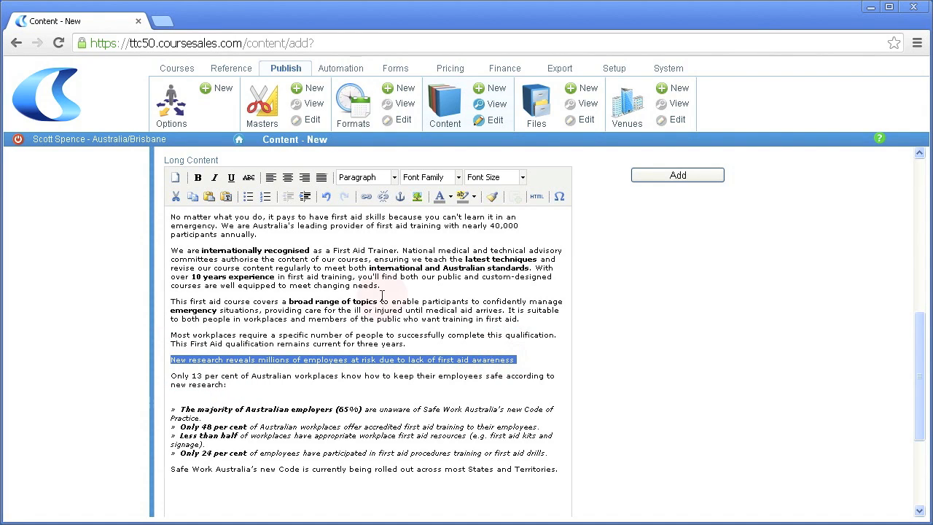
pyautogui.click(197, 178)
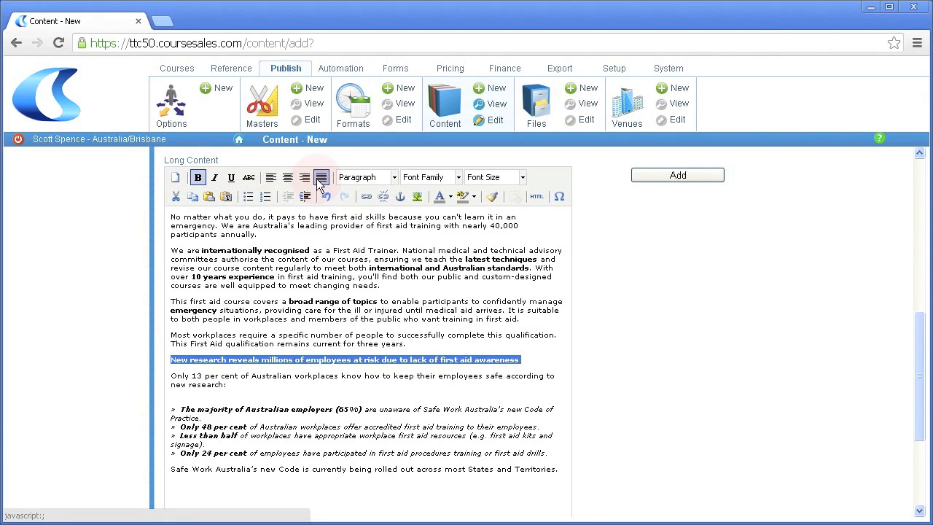
pyautogui.click(395, 179)
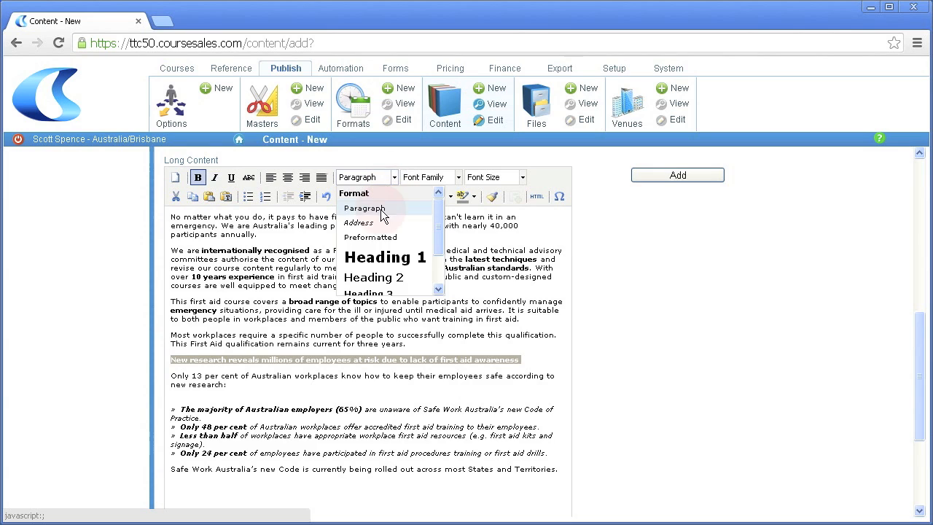
pyautogui.click(382, 277)
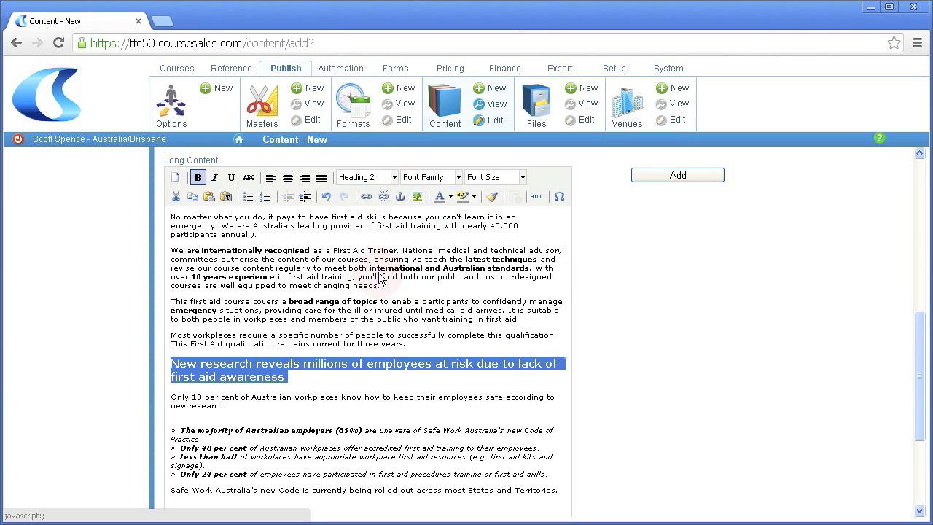
pyautogui.click(357, 305)
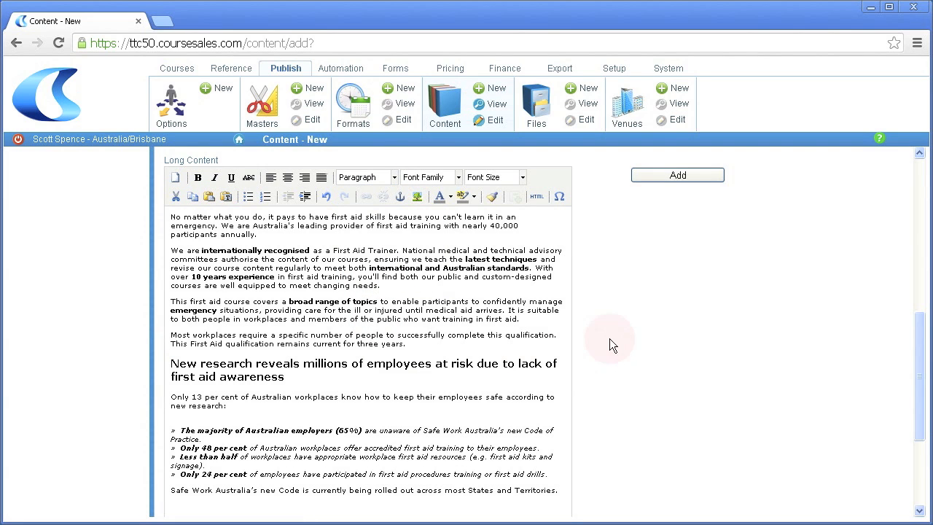
pyautogui.click(688, 173)
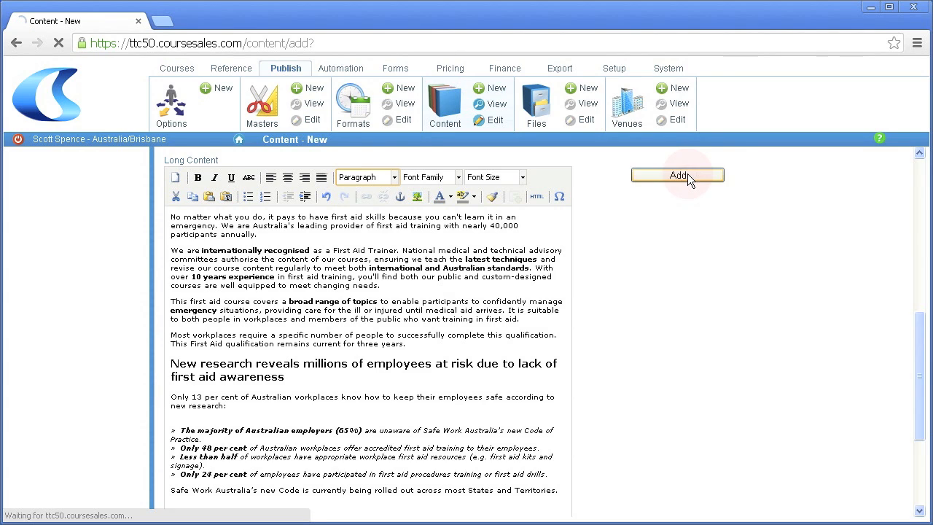